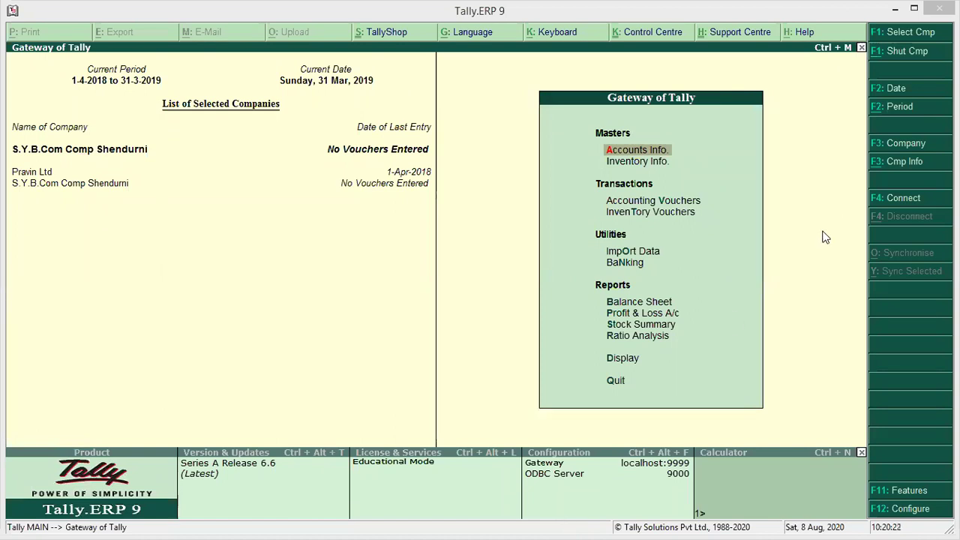
Step: Select the company S.Y.B.Com Comp Shendurni as the active company
click(914, 37)
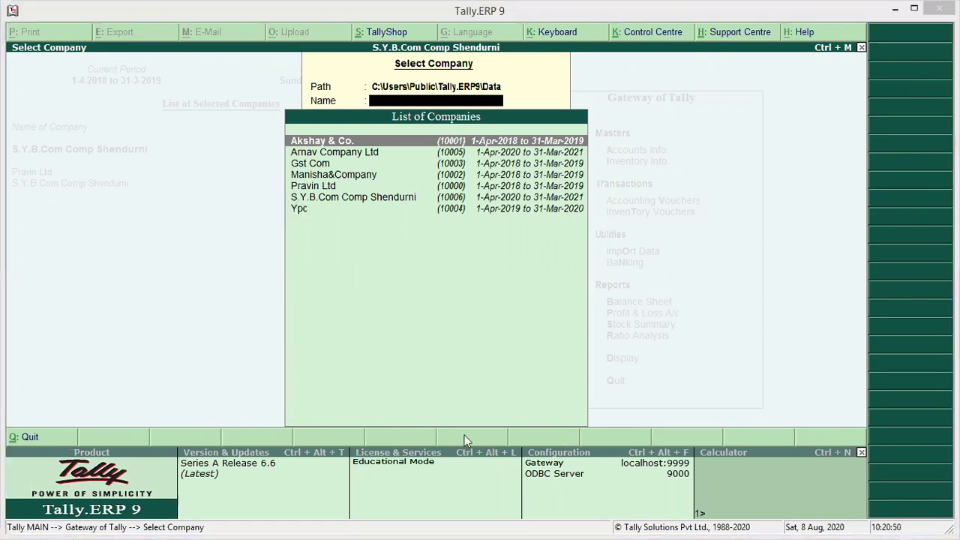
click(390, 202)
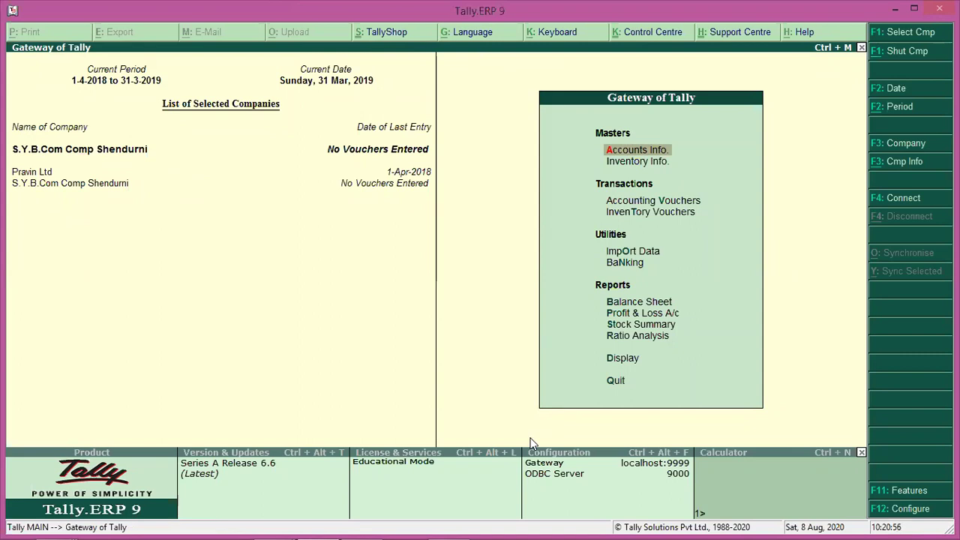
mouse_move(15, 155)
mouse_down()
mouse_move(161, 150)
mouse_move(167, 132)
mouse_move(8, 139)
mouse_move(56, 162)
mouse_up()
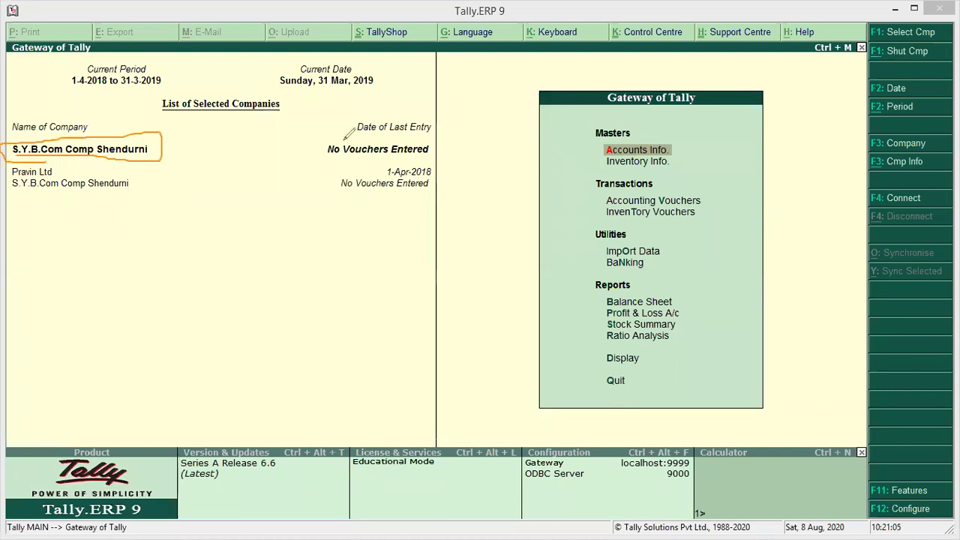
click(135, 134)
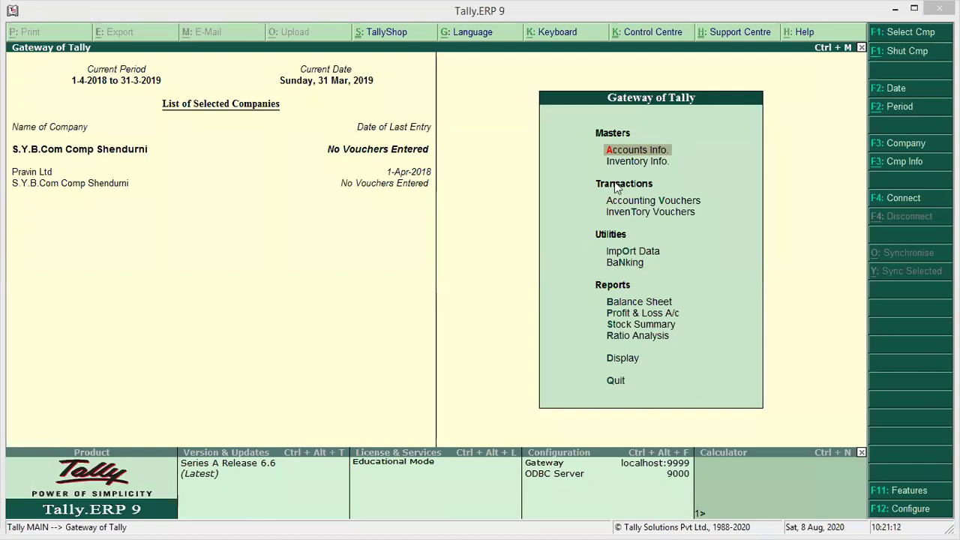
Step: Review the options offered under Accounts Info. and Inventory Info., returning to the Gateway of Tally
click(672, 103)
click(655, 153)
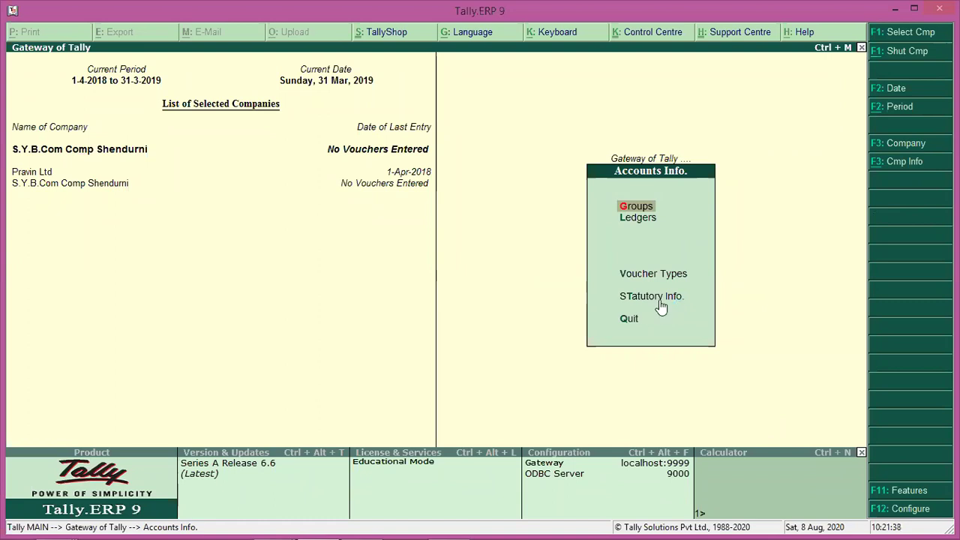
click(666, 158)
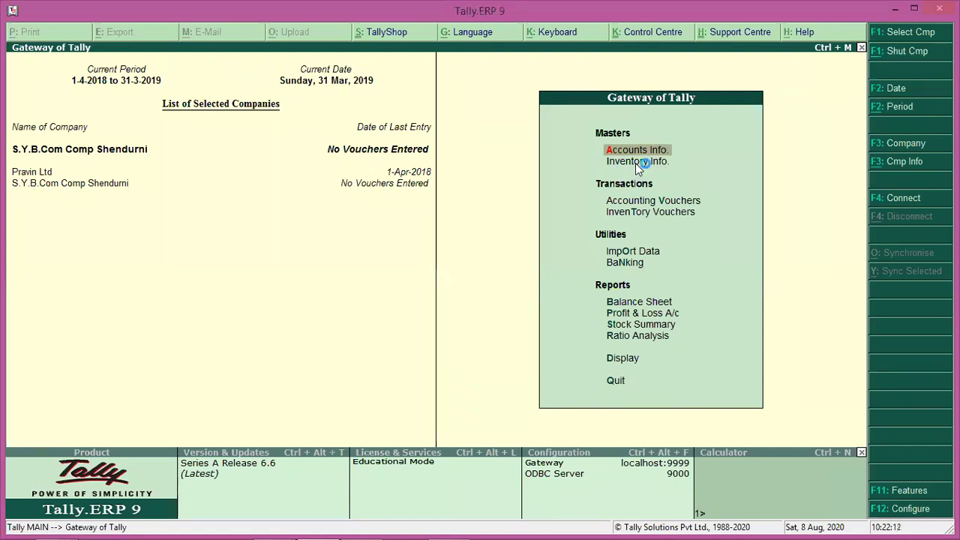
click(635, 162)
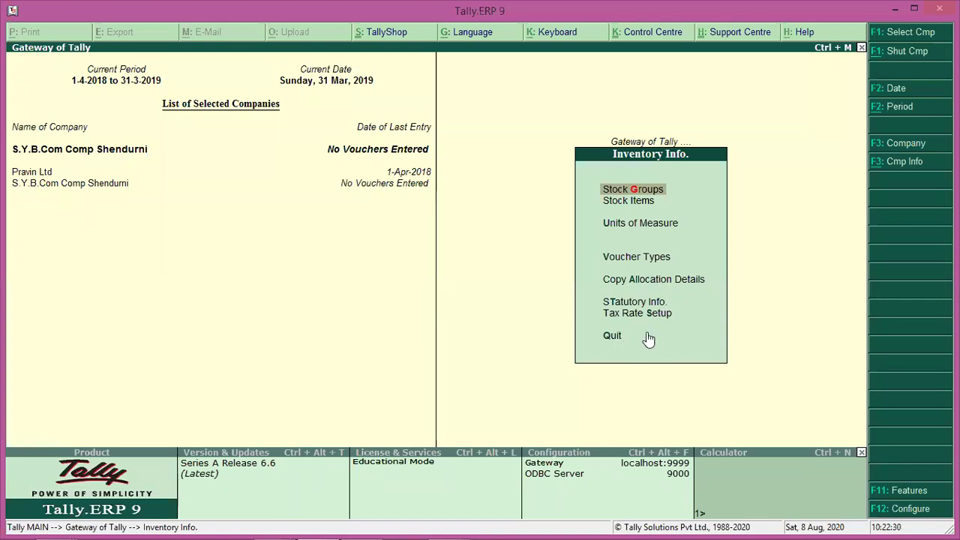
click(660, 145)
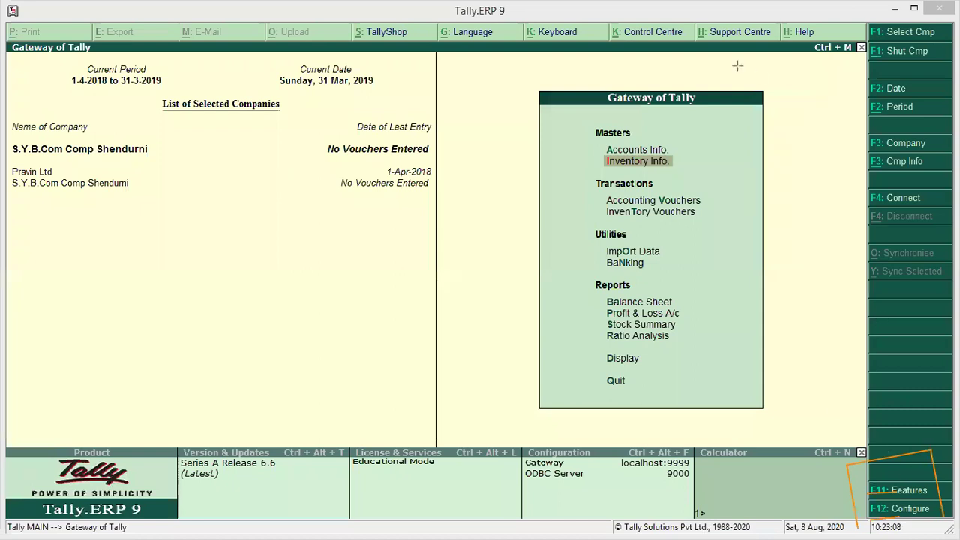
Step: Examine the accounting features of S.Y.B.Com Comp Shendurni and return to the company features without changing them
click(909, 491)
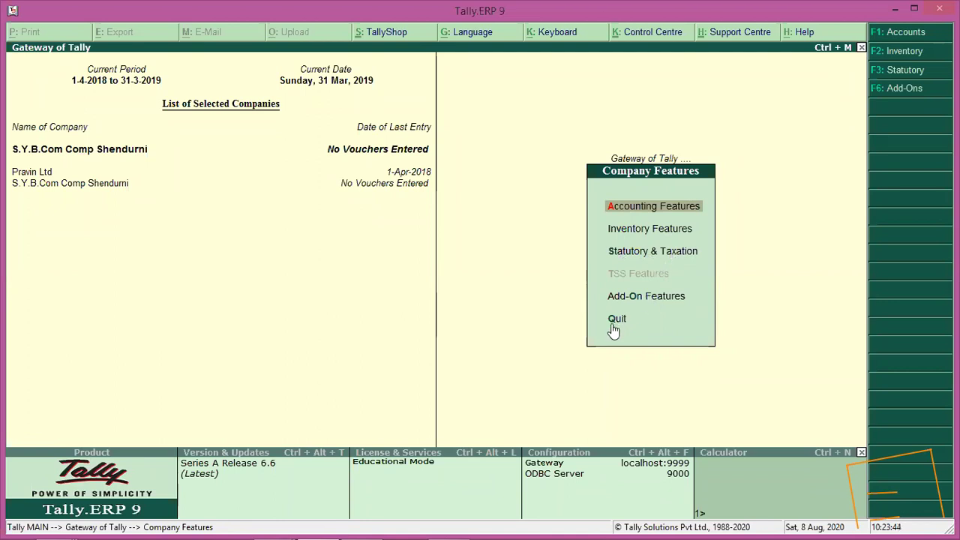
click(652, 207)
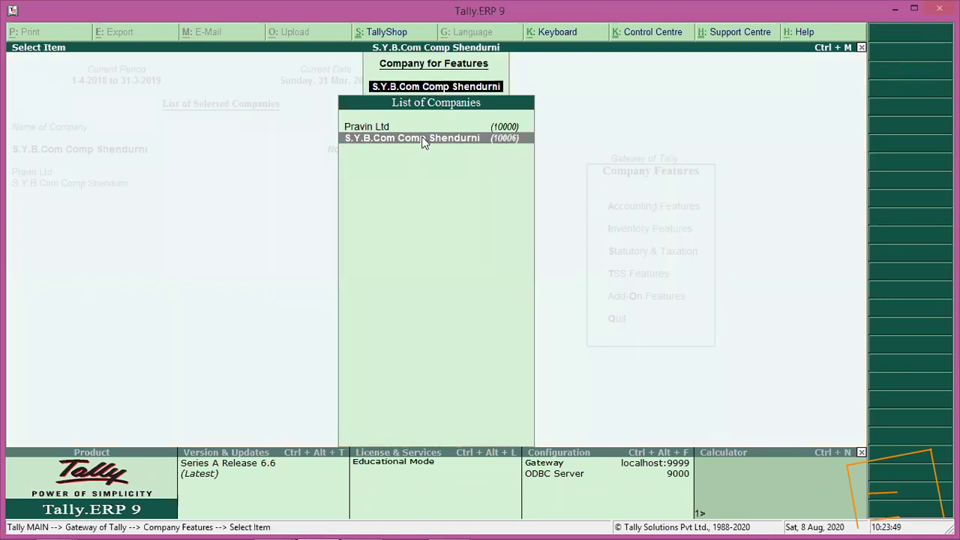
click(423, 140)
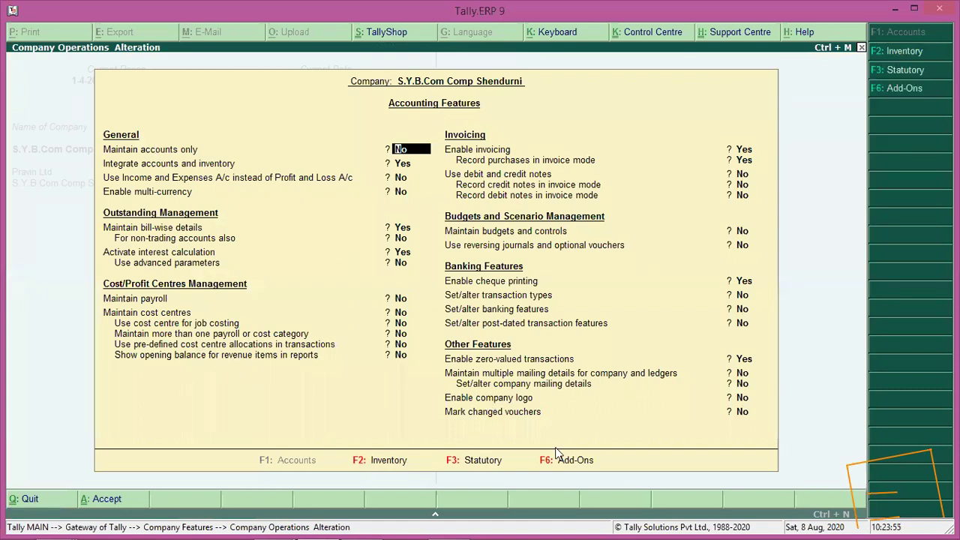
click(861, 47)
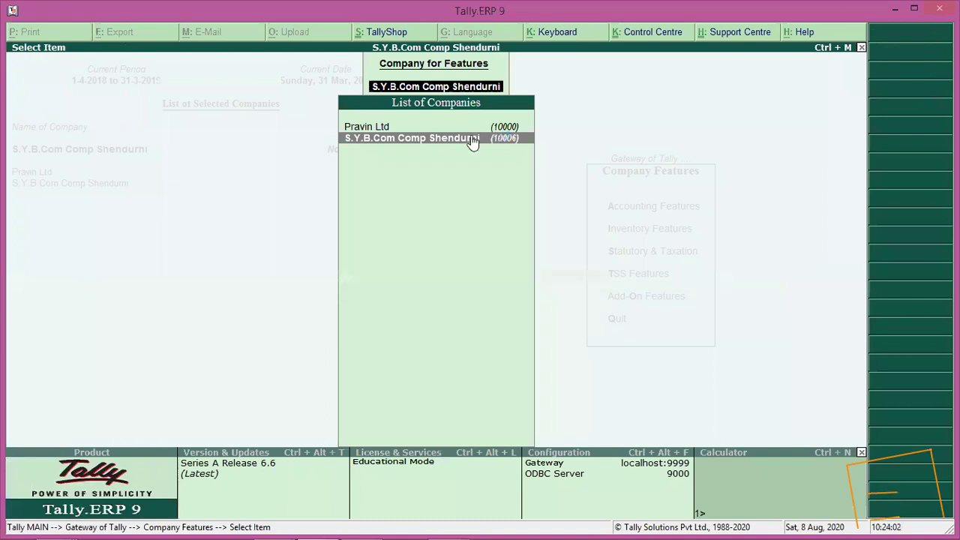
key(Up)
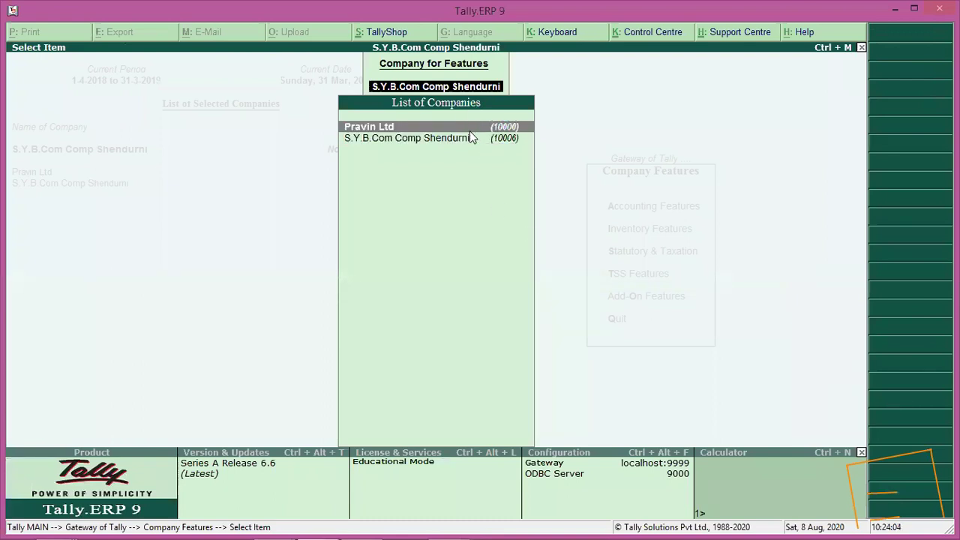
key(Down)
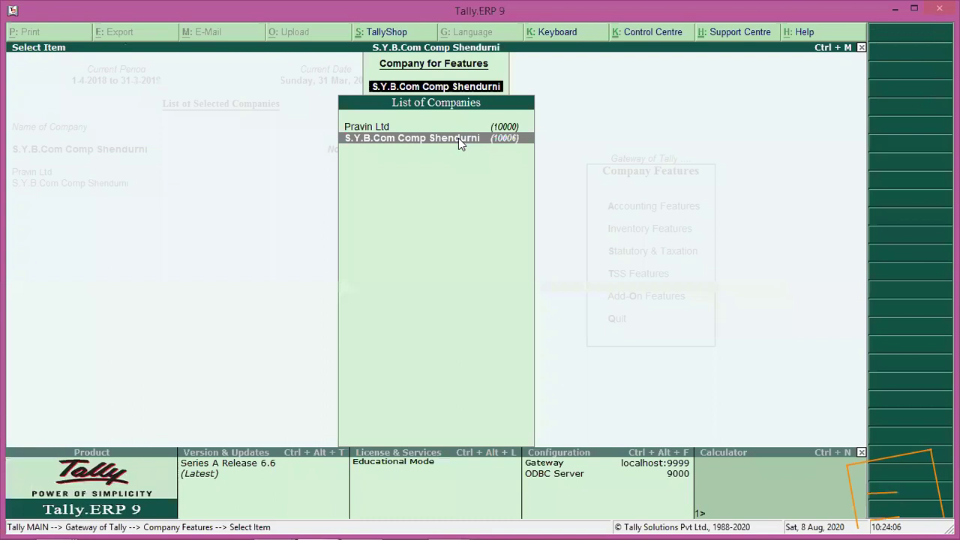
key(Return)
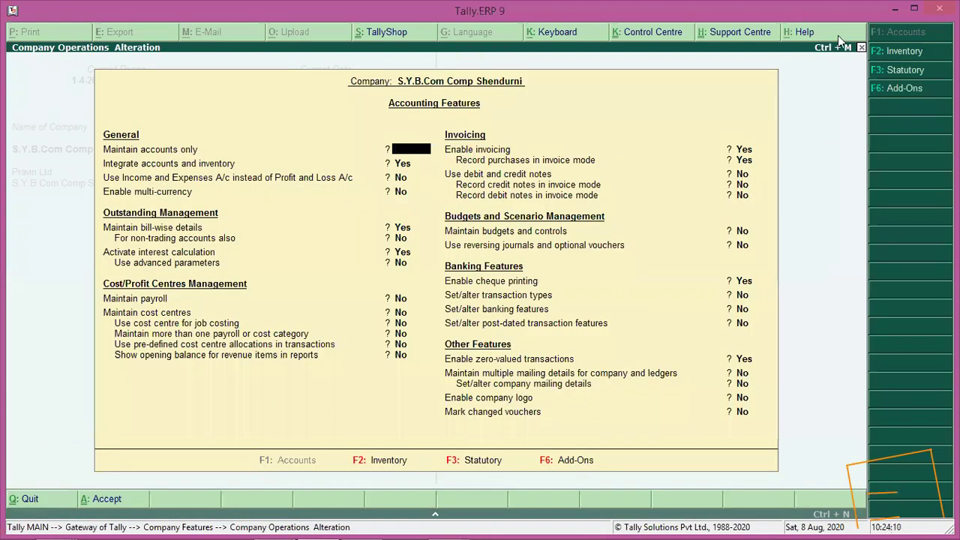
click(863, 47)
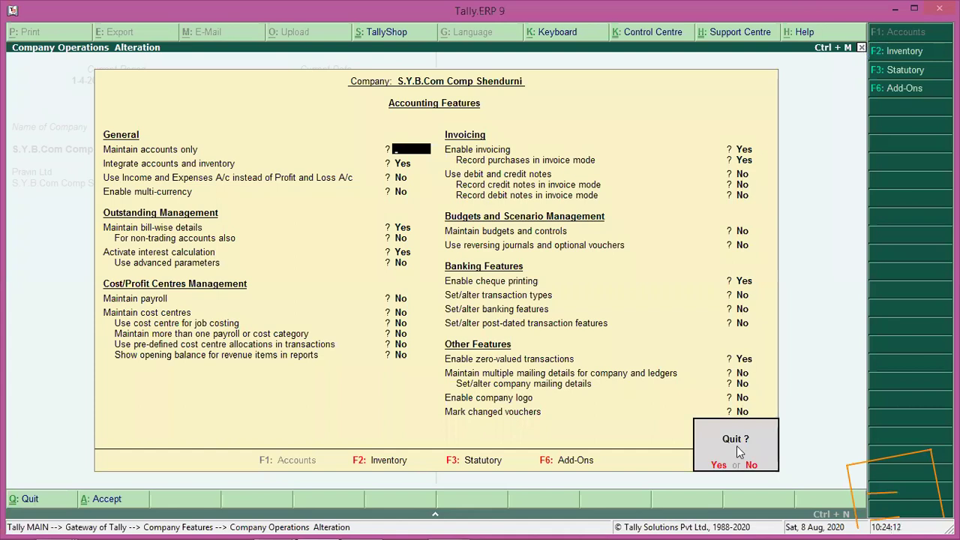
click(719, 463)
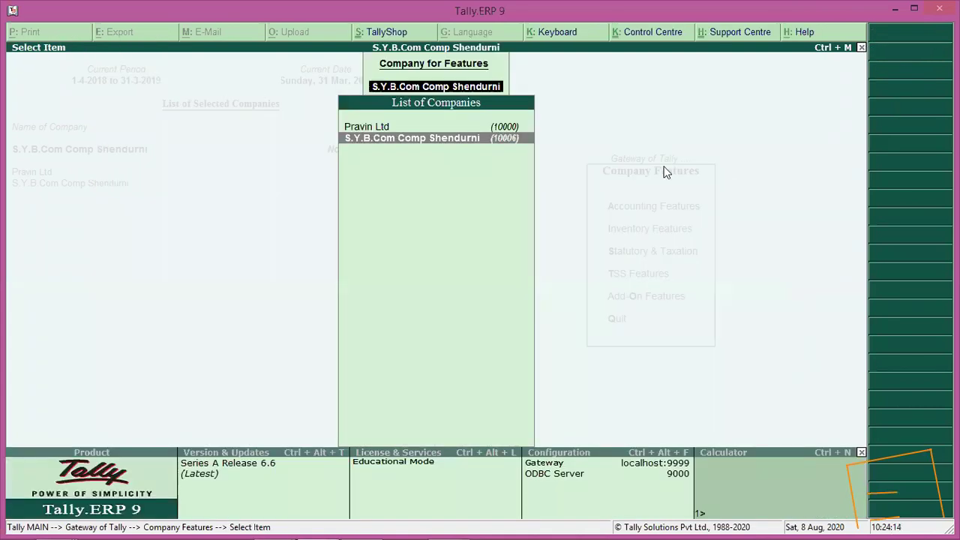
click(863, 48)
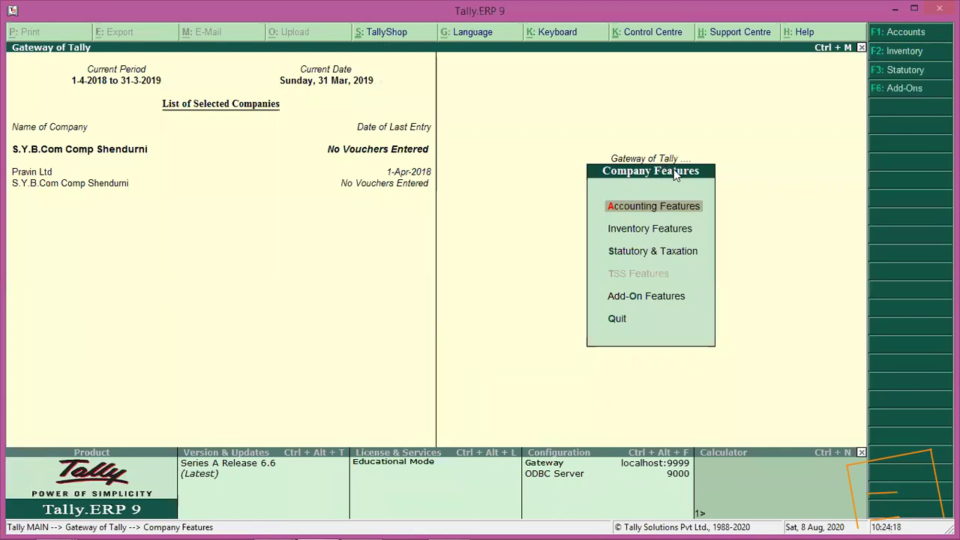
Step: In the inventory features of S.Y.B.Com Comp Shendurni, set Maintain multiple Godowns to Yes
click(634, 235)
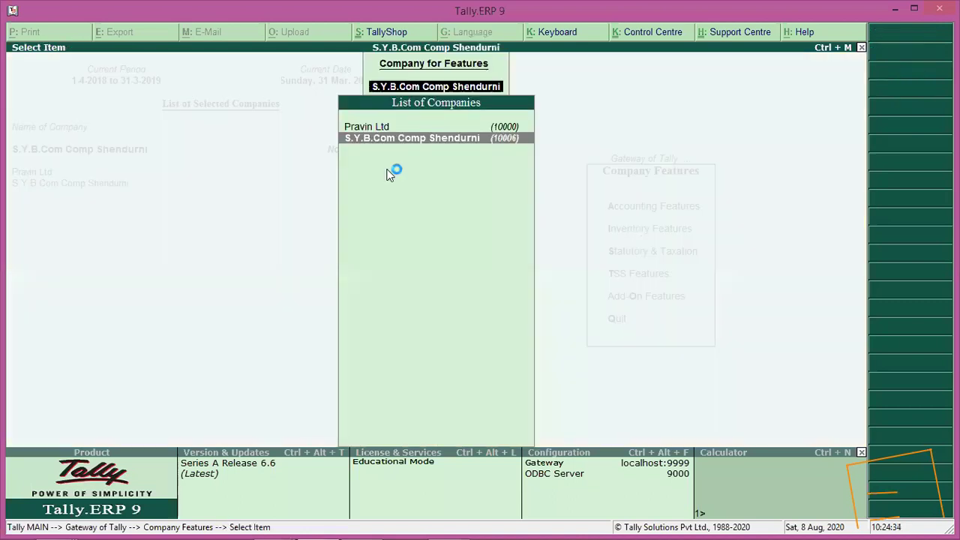
click(432, 142)
click(433, 143)
click(432, 143)
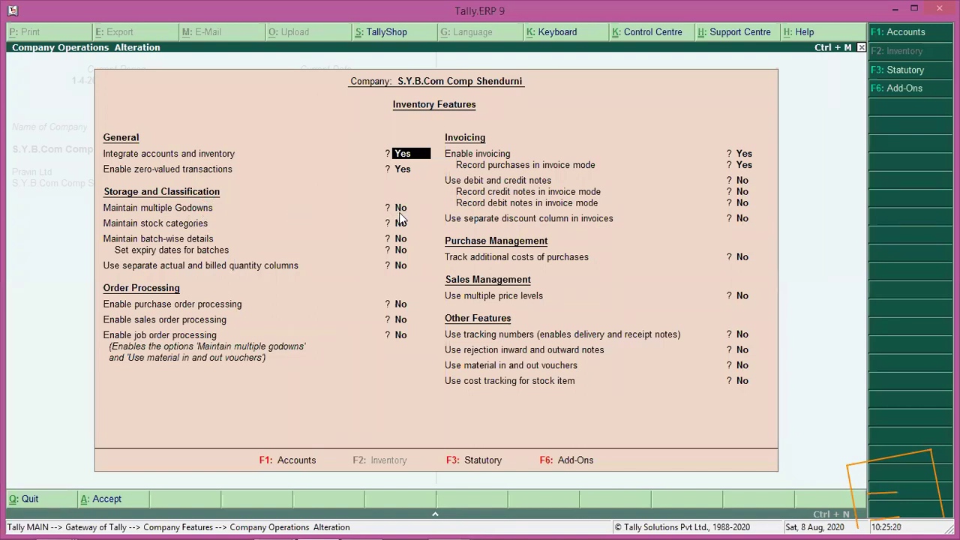
key(Return)
key(Return)
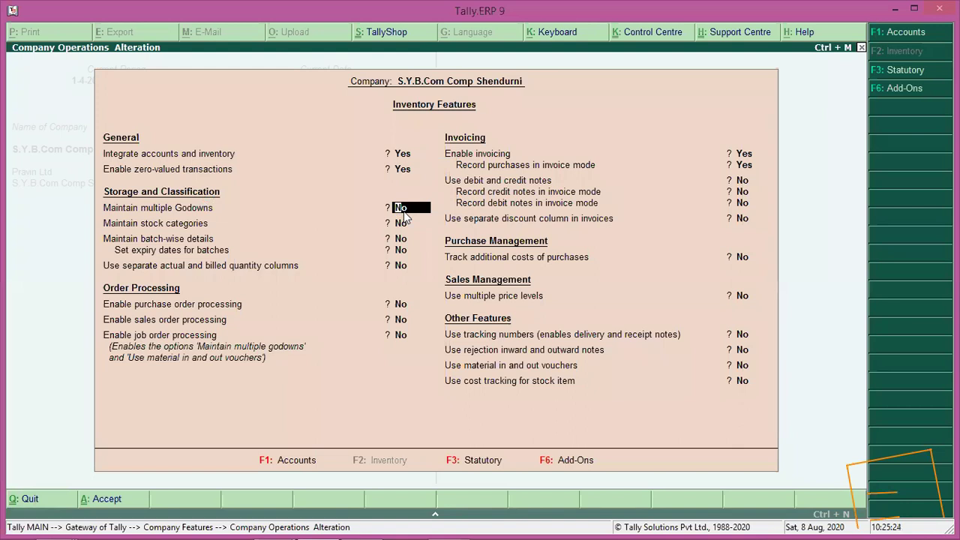
text(yes)
key(Return)
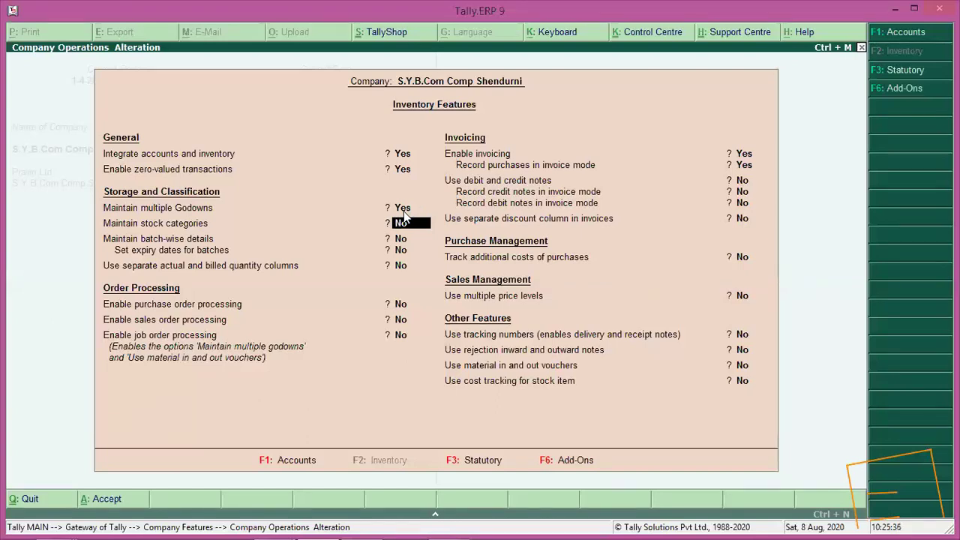
Step: Keep the remaining inventory features at their existing values, accept the settings and return to the Gateway of Tally
click(406, 210)
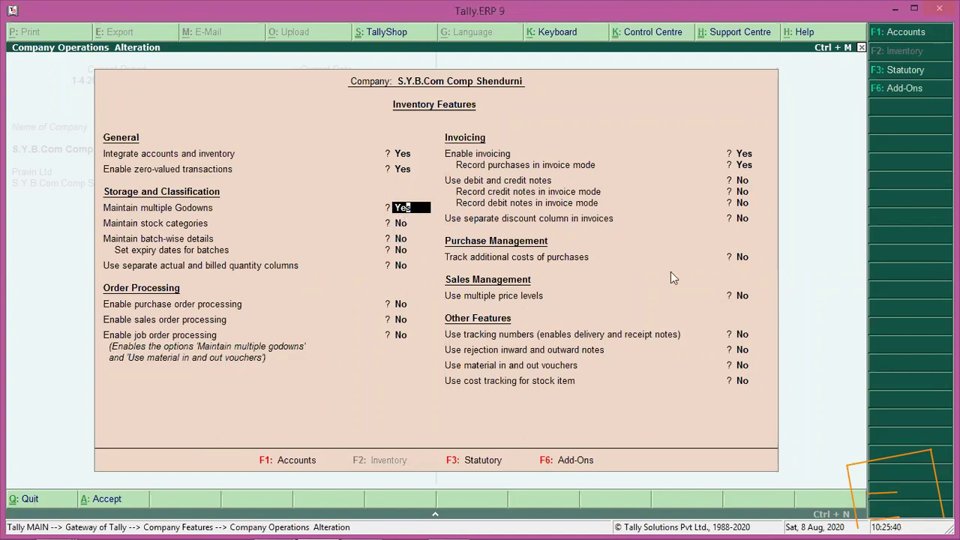
key(Return)
key(Return)
key(Return)
key(Return)
key(Return)
key(Return)
key(Return)
key(Return)
key(Return)
key(Return)
key(Return)
key(Return)
key(Return)
key(Return)
key(Return)
key(Return)
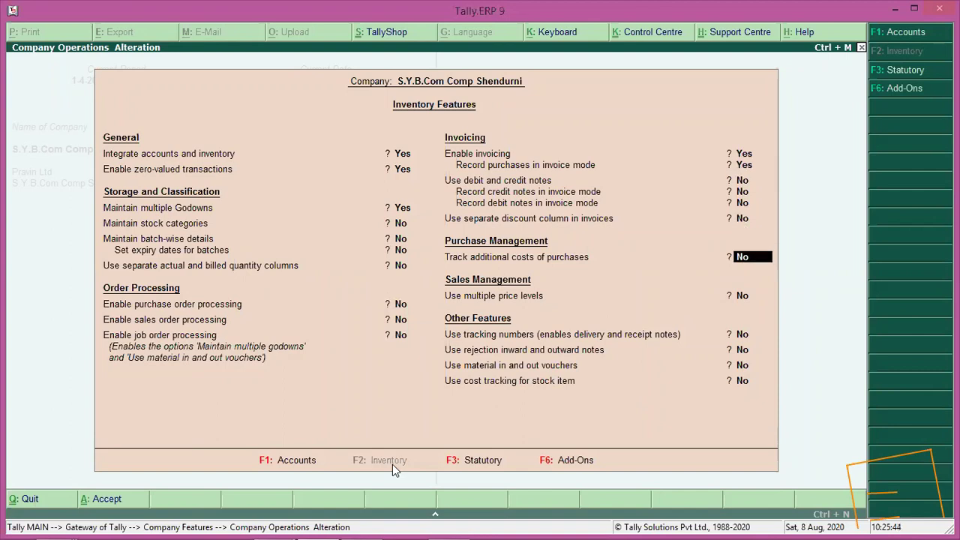
key(Return)
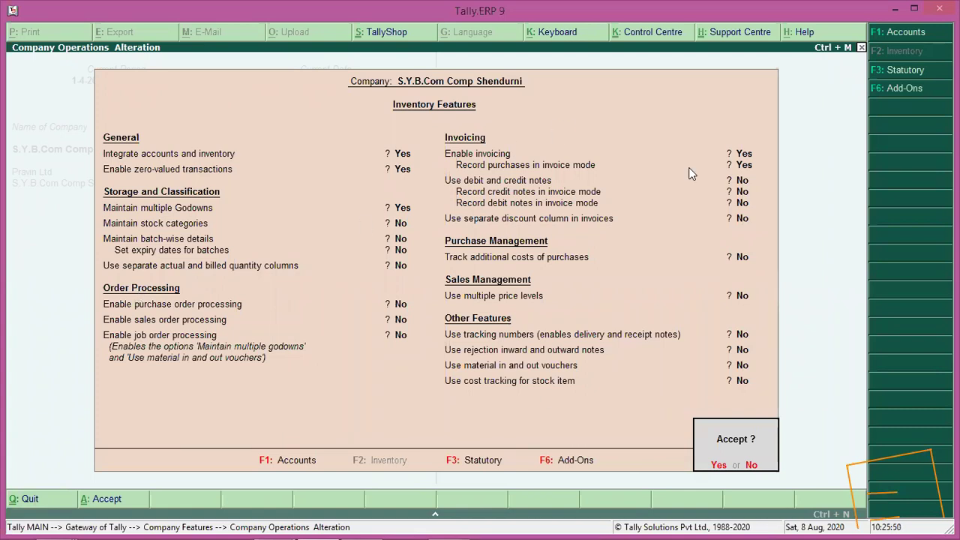
click(718, 466)
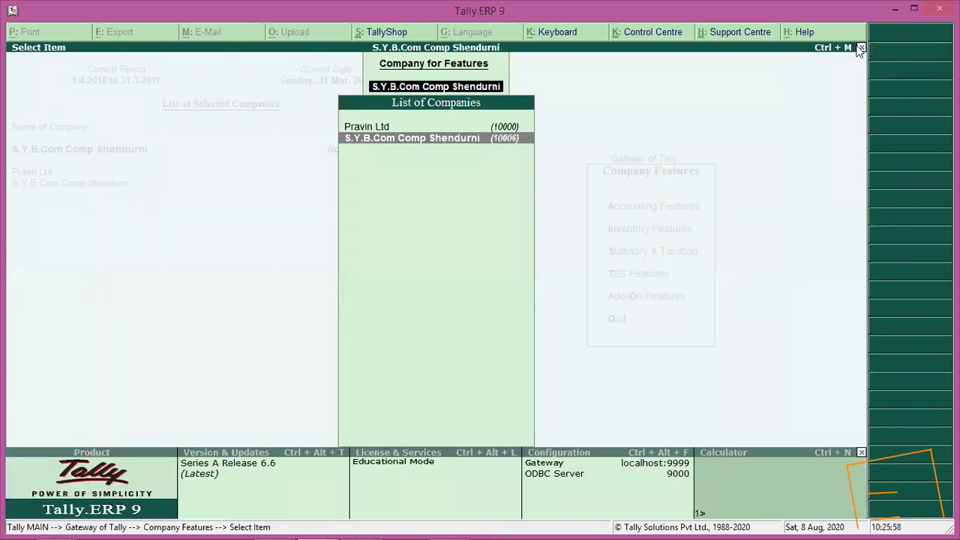
click(862, 48)
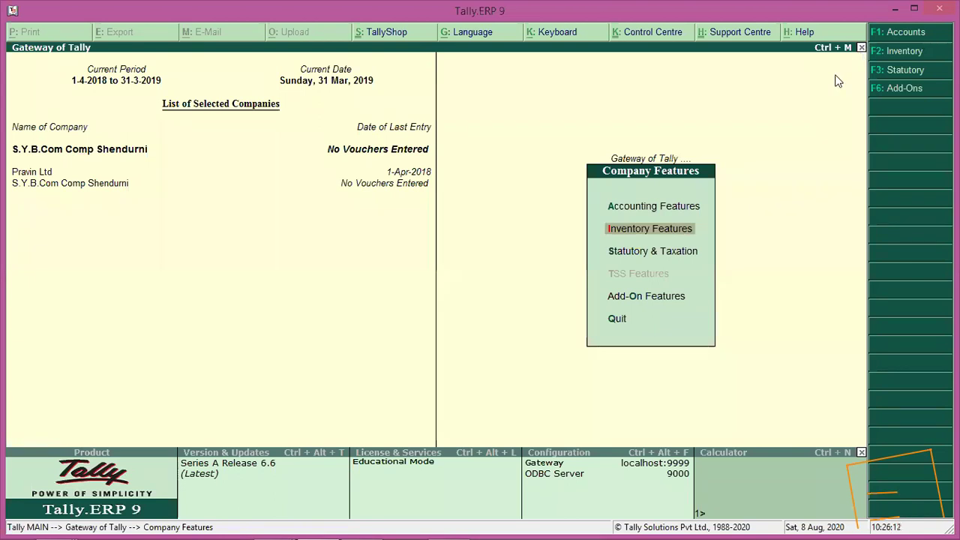
click(669, 156)
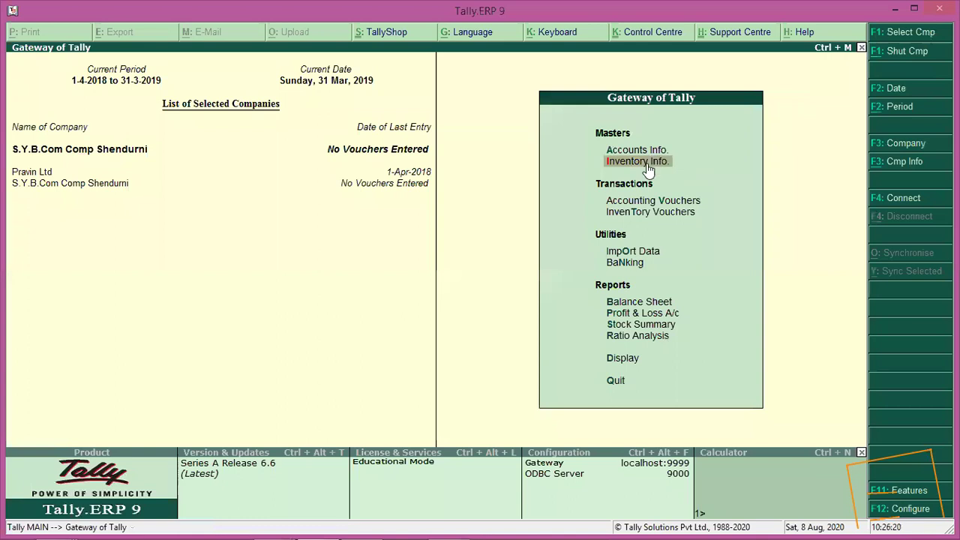
Step: Examine the single and multiple godown options under Inventory Info. and return to the Gateway of Tally
click(647, 165)
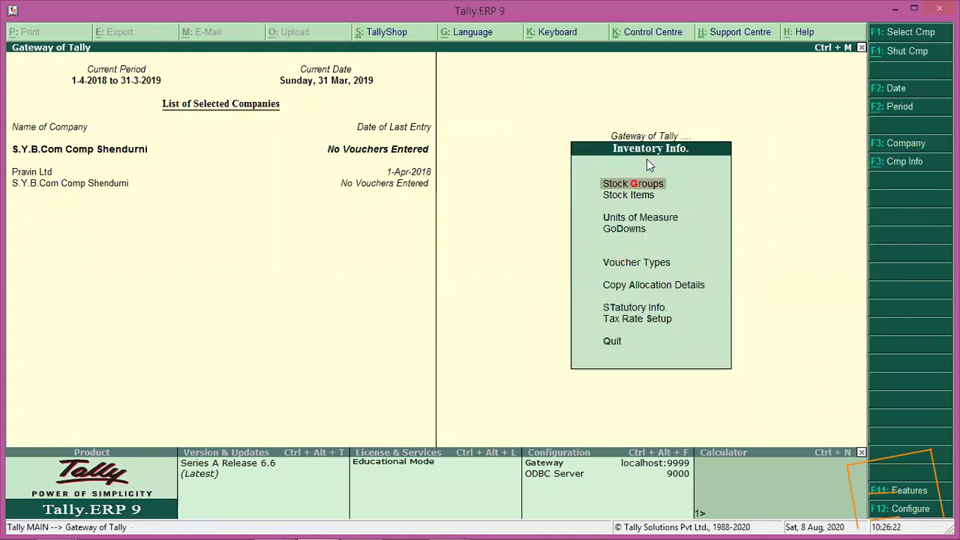
click(630, 229)
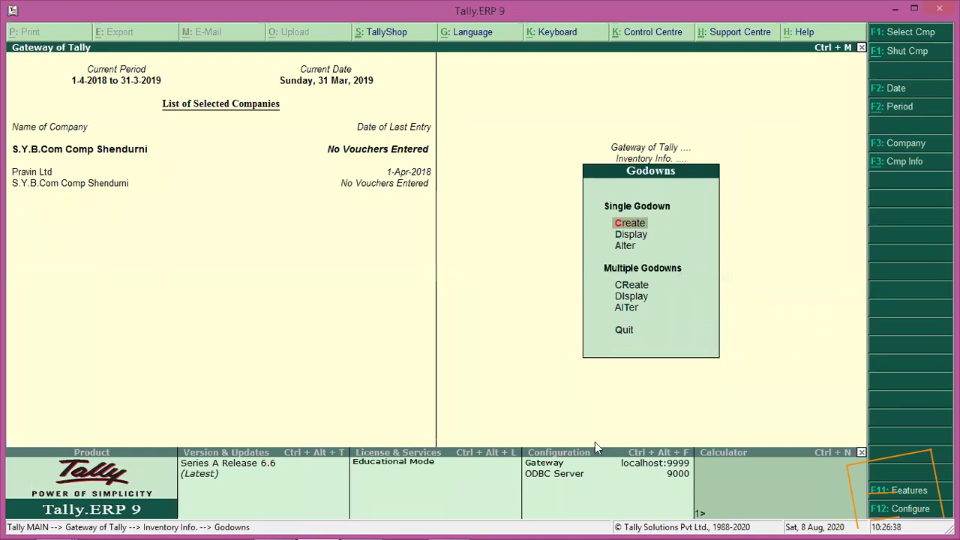
mouse_move(593, 198)
mouse_down()
mouse_move(597, 257)
mouse_move(681, 257)
mouse_move(675, 180)
mouse_move(593, 199)
mouse_up()
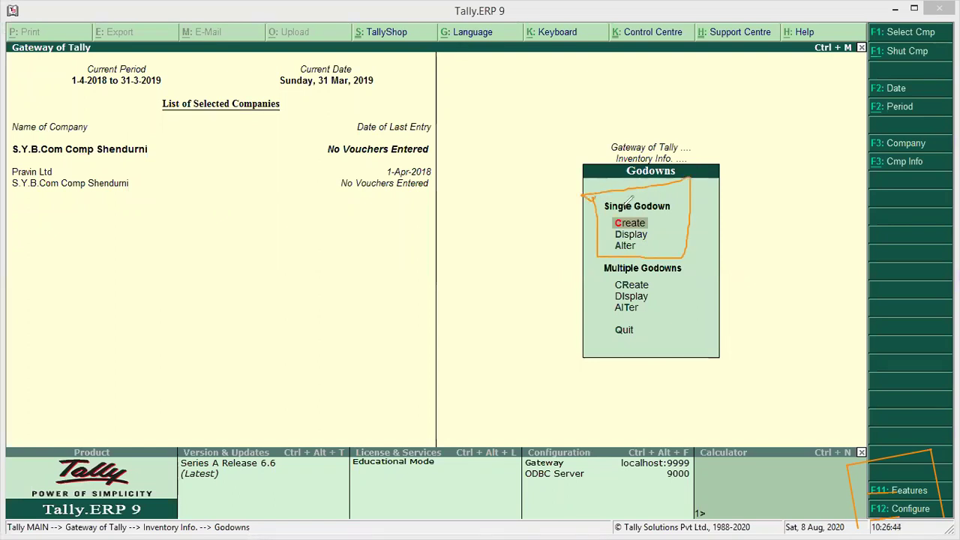
drag(675, 203, 682, 204)
mouse_move(603, 274)
mouse_down()
mouse_move(686, 269)
mouse_move(716, 249)
mouse_up()
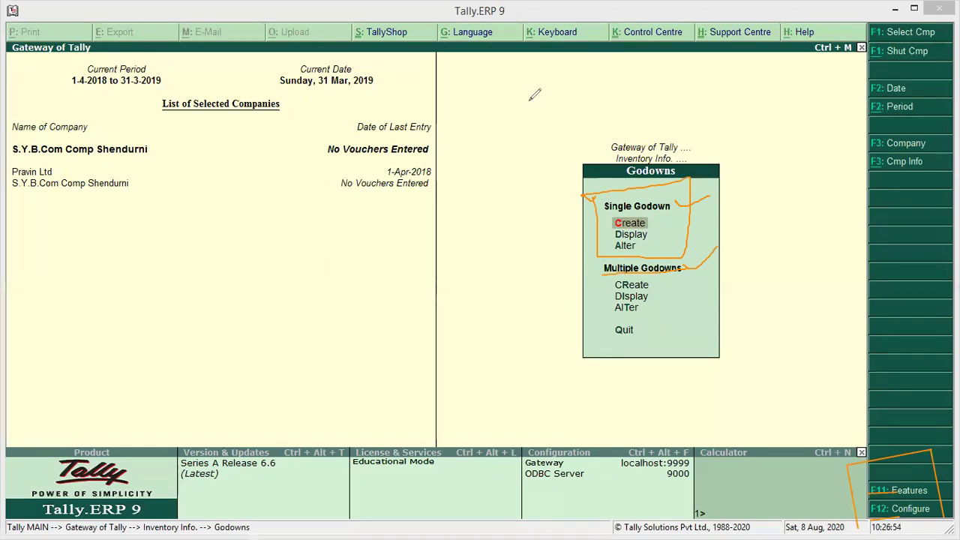
click(675, 179)
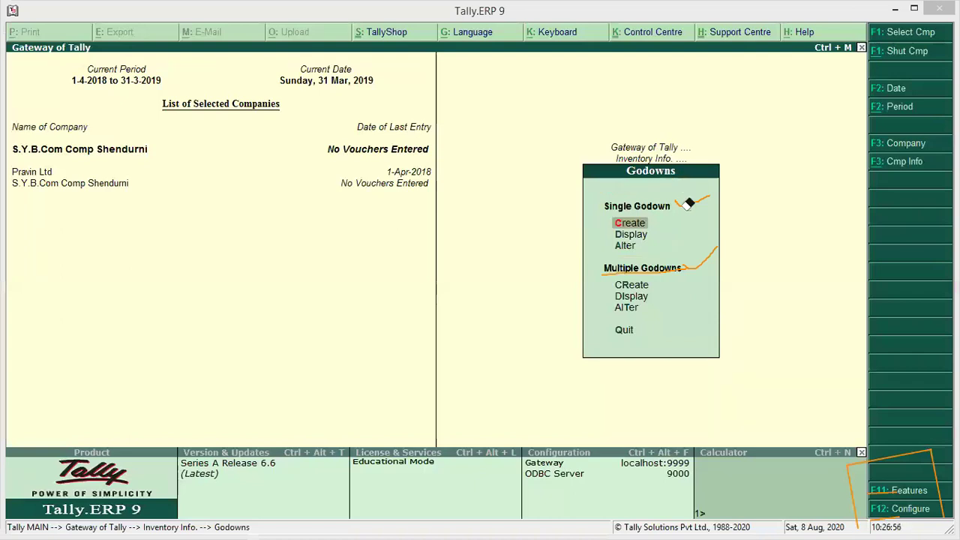
drag(705, 253, 660, 268)
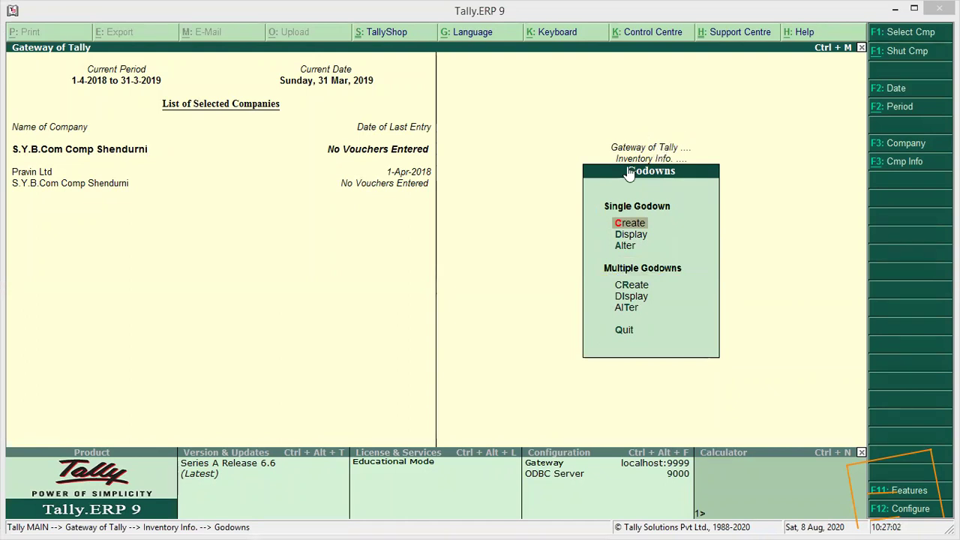
key(Escape)
key(Escape)
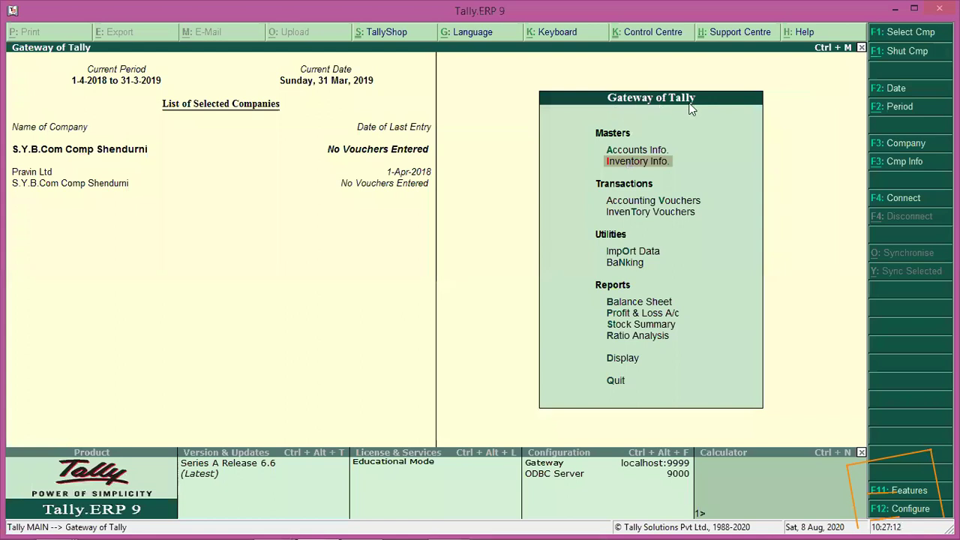
Step: Create a single godown named Shendurni under Primary, with both third-party stock options set to No
click(635, 162)
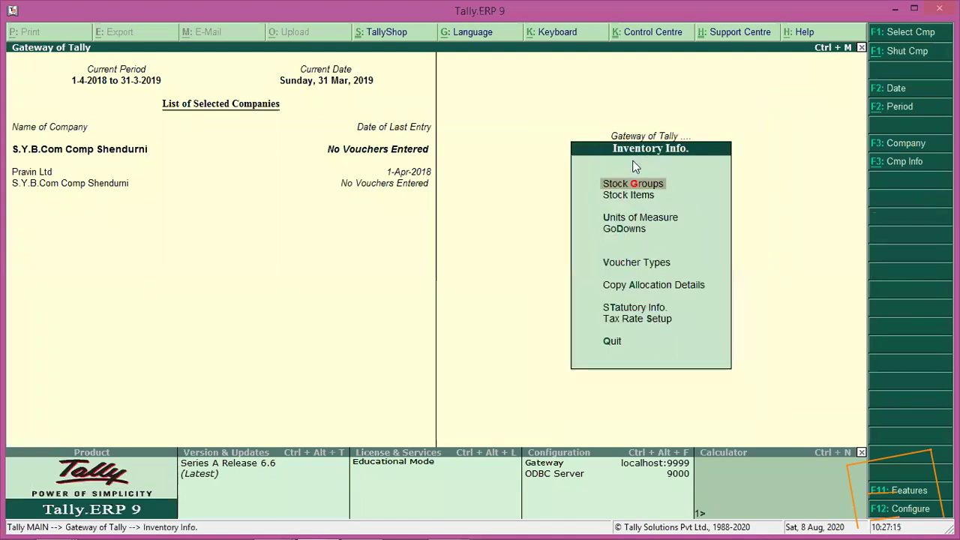
click(614, 230)
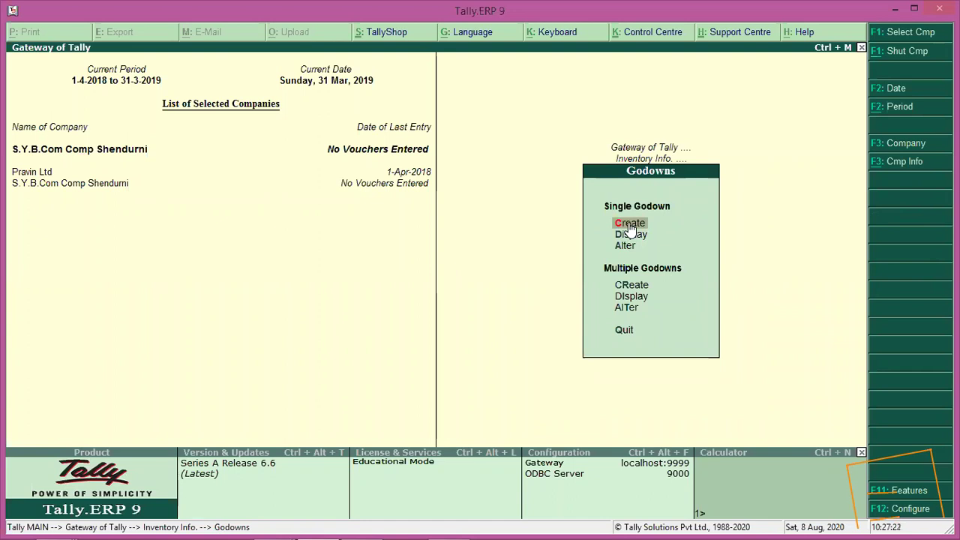
click(628, 223)
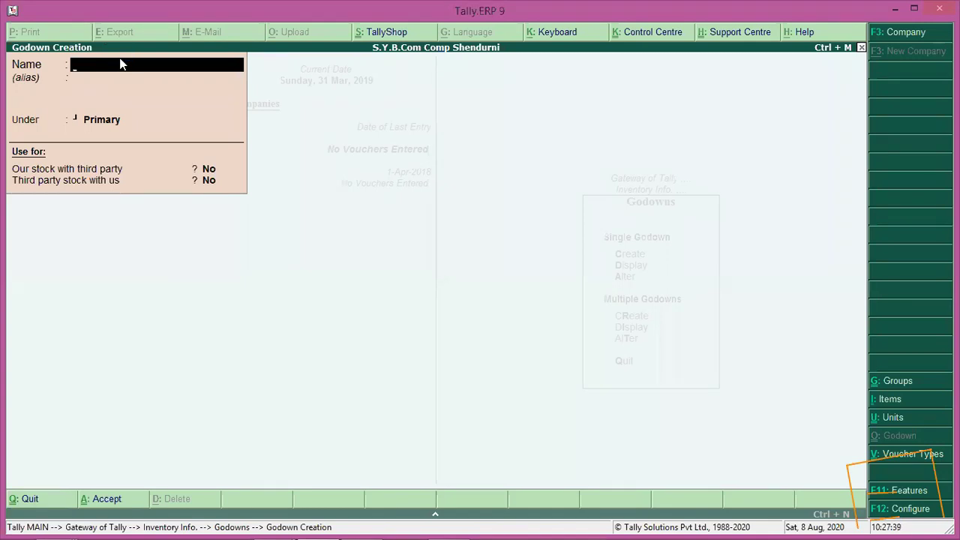
text(Shendurni)
key(Return)
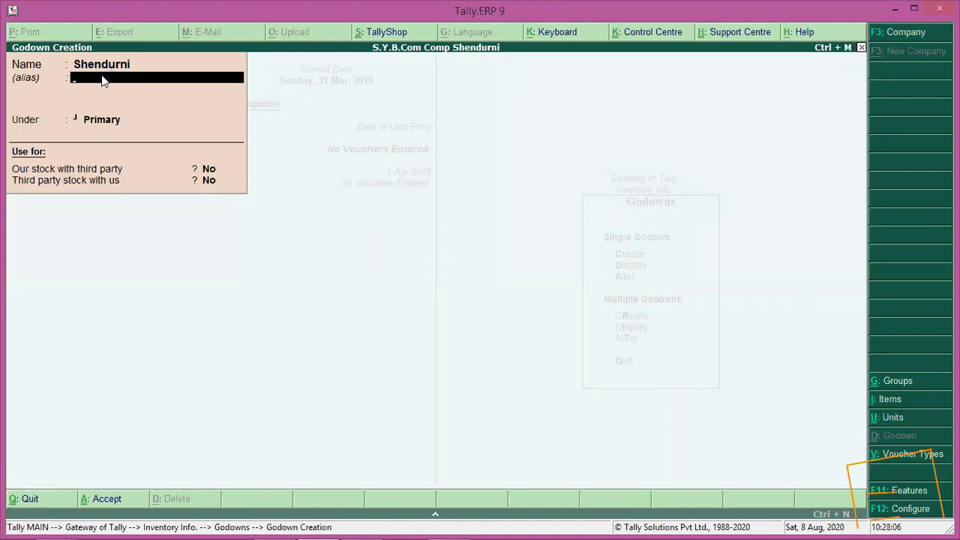
key(Return)
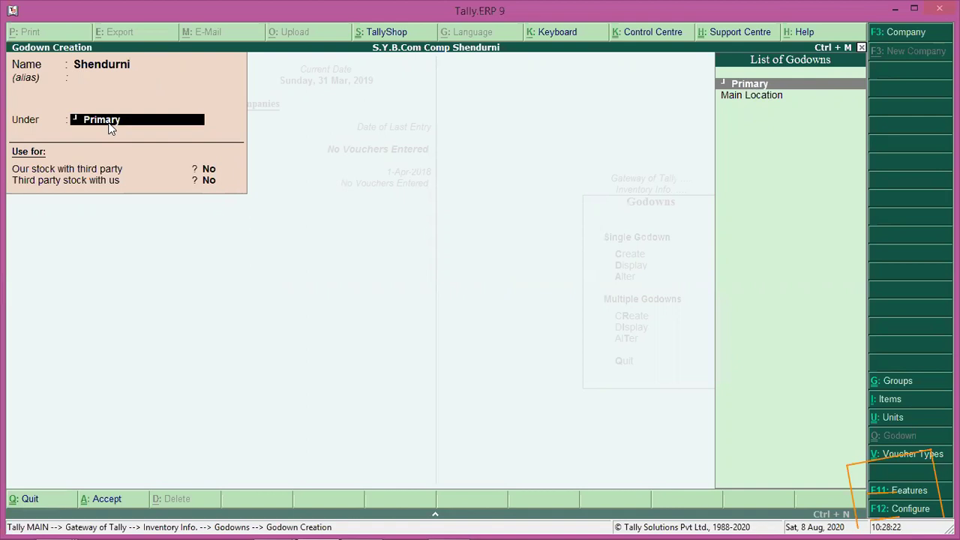
key(Return)
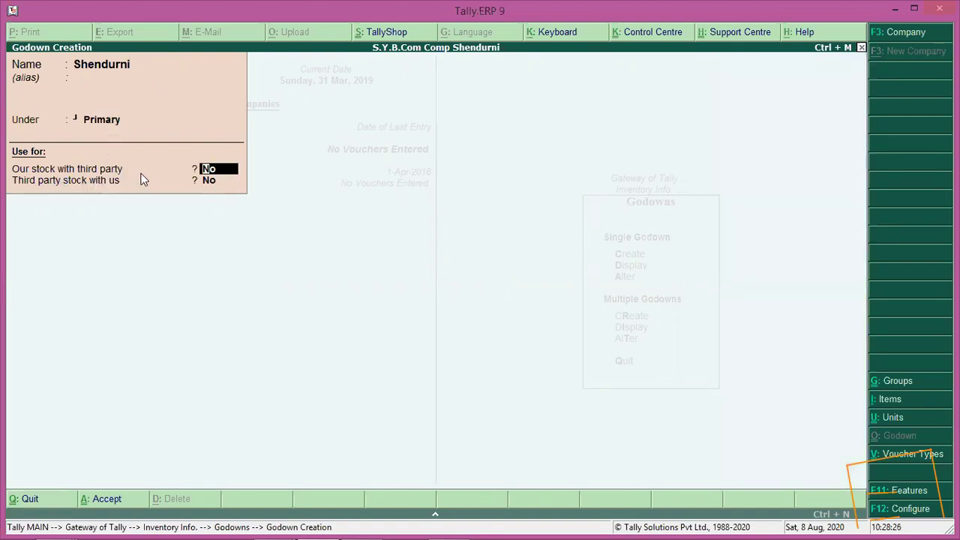
key(Return)
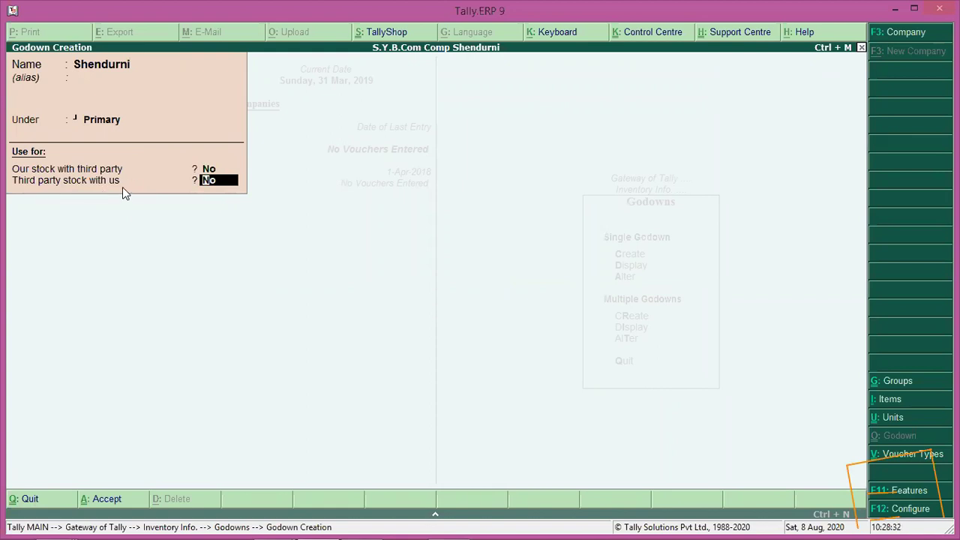
key(Return)
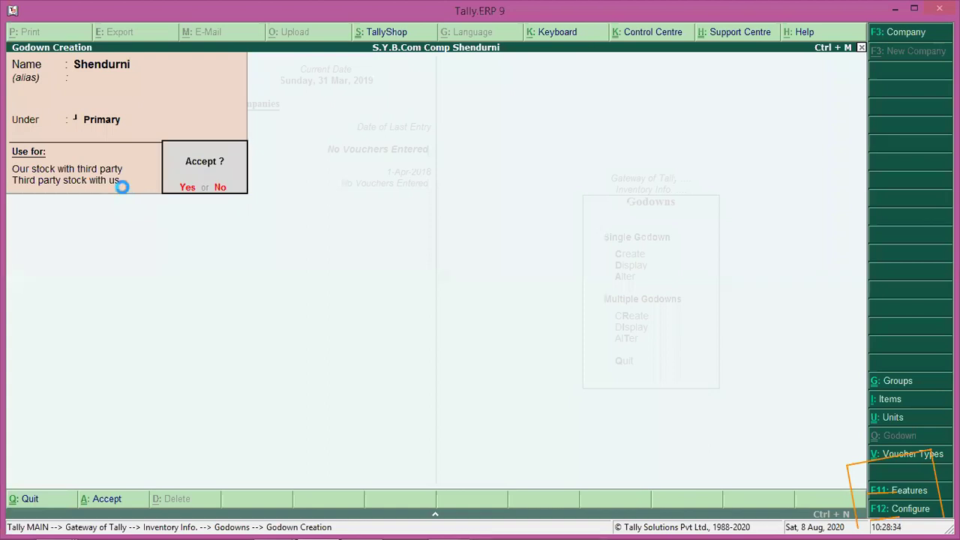
key(Return)
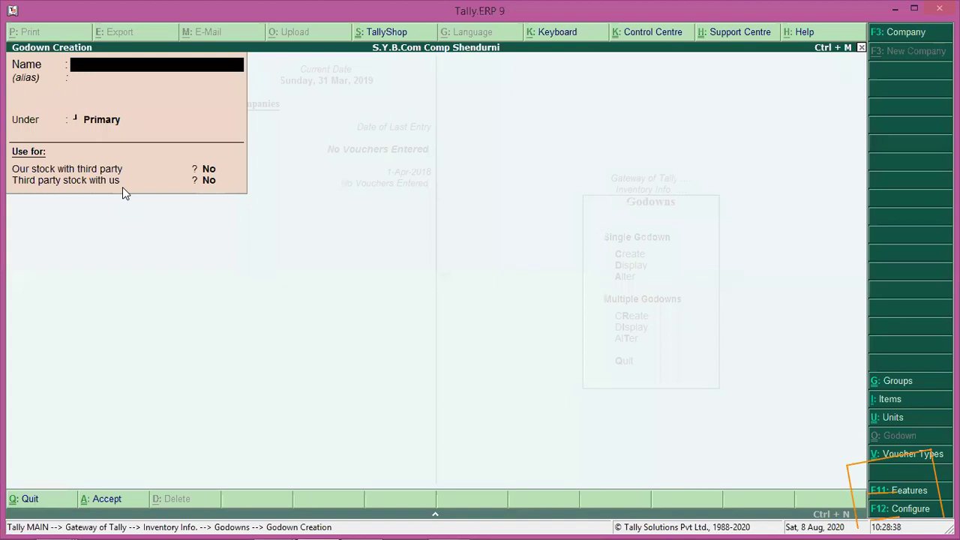
Step: Create a second godown named Jamner under Primary with both third-party stock options at No, and leave godown creation
text(Jamner)
key(Return)
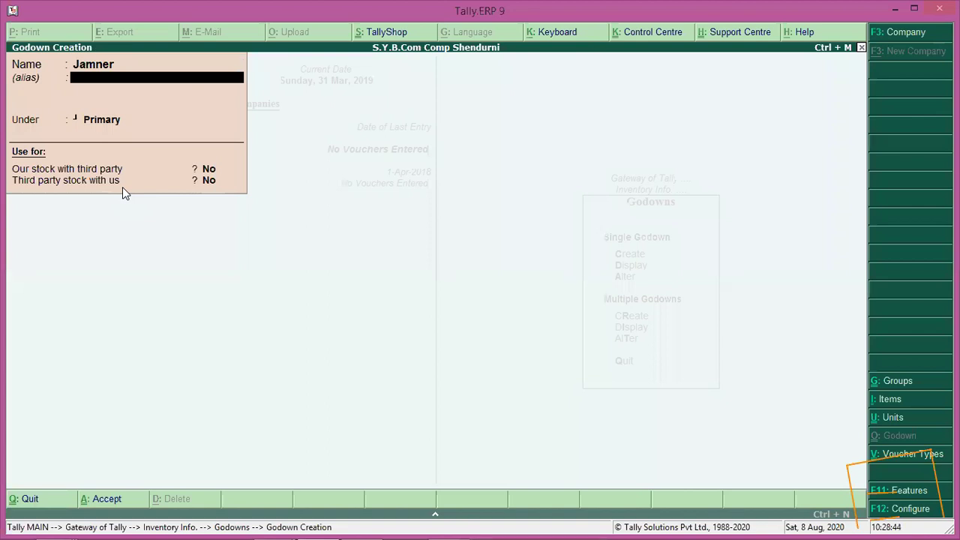
key(Return)
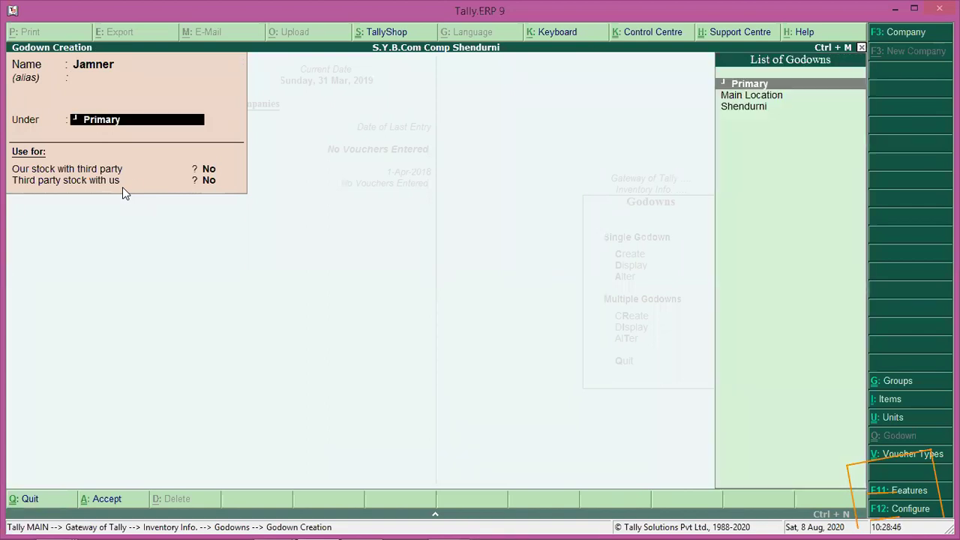
key(Return)
key(Return)
key(Return)
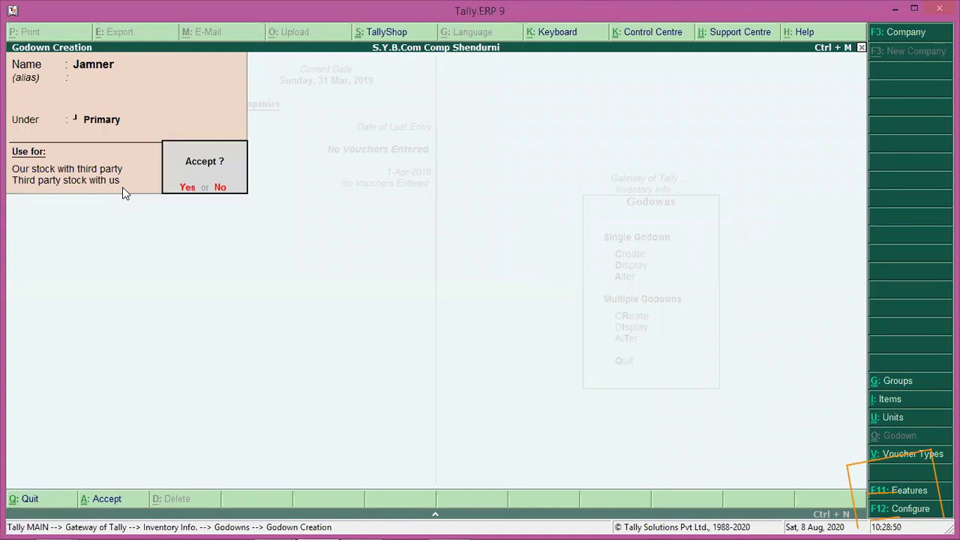
key(Return)
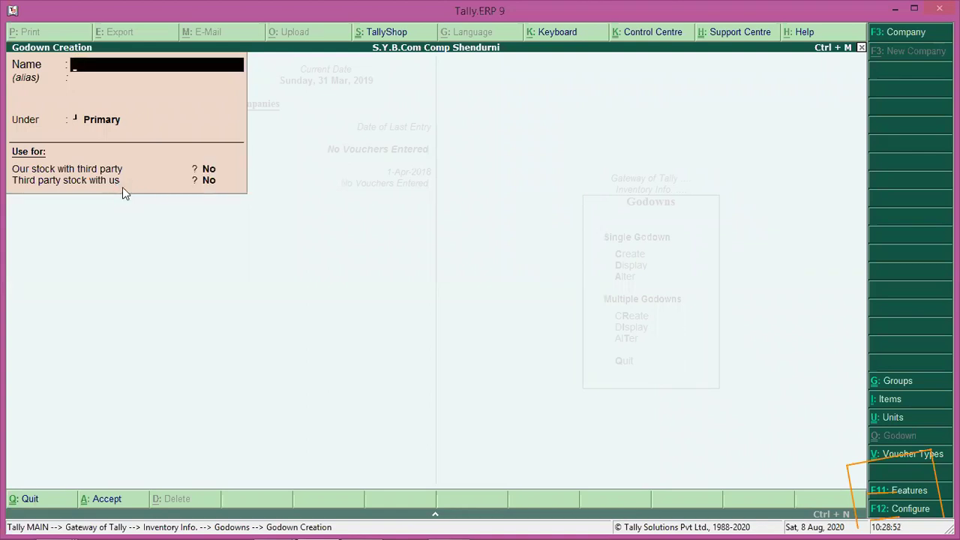
key(Escape)
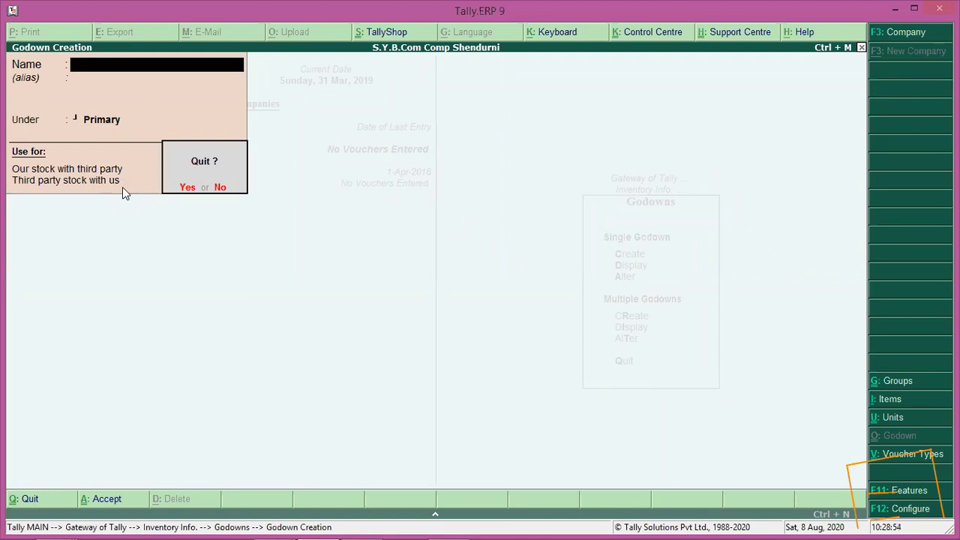
key(y)
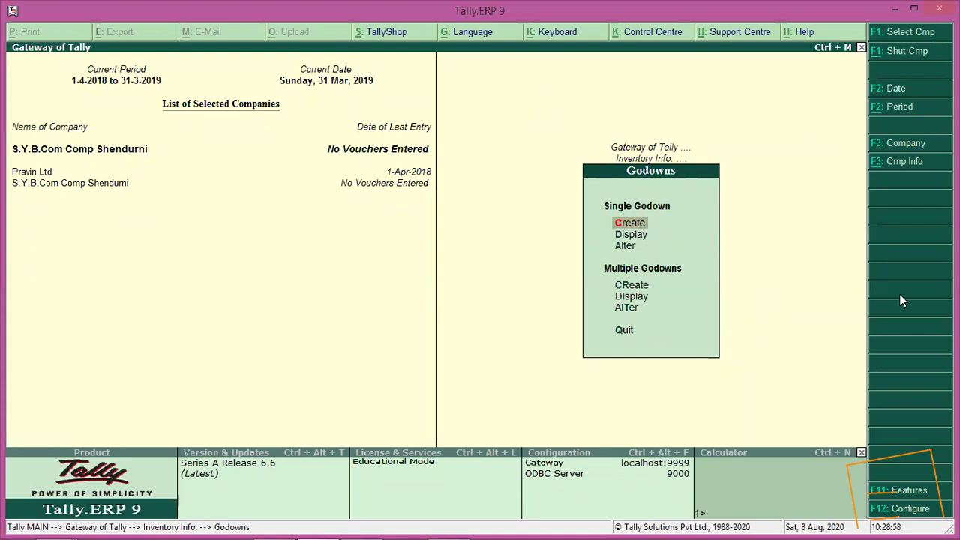
Step: Examine the Maintain multiple Godowns setting in the inventory features of S.Y.B.Com Comp Shendurni and return to the Gateway of Tally without saving
click(928, 496)
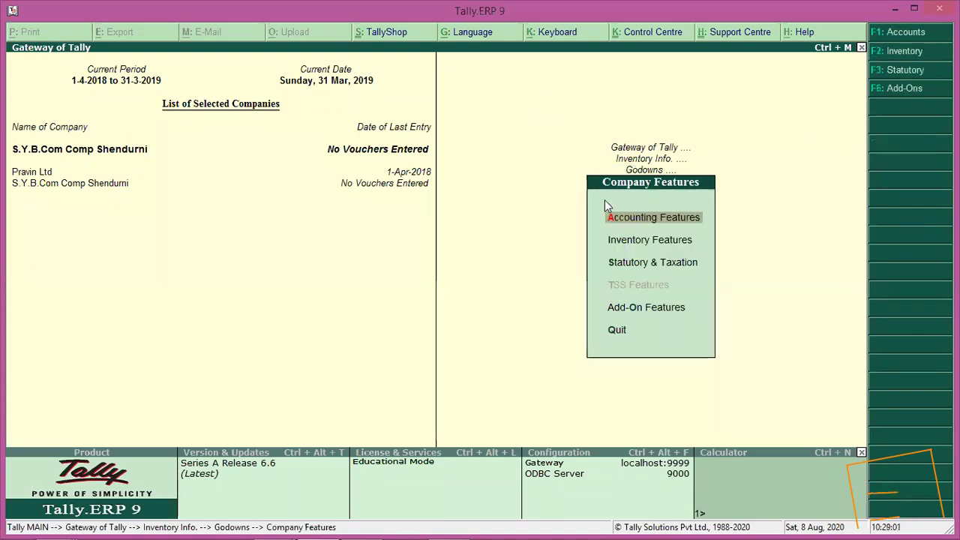
click(657, 241)
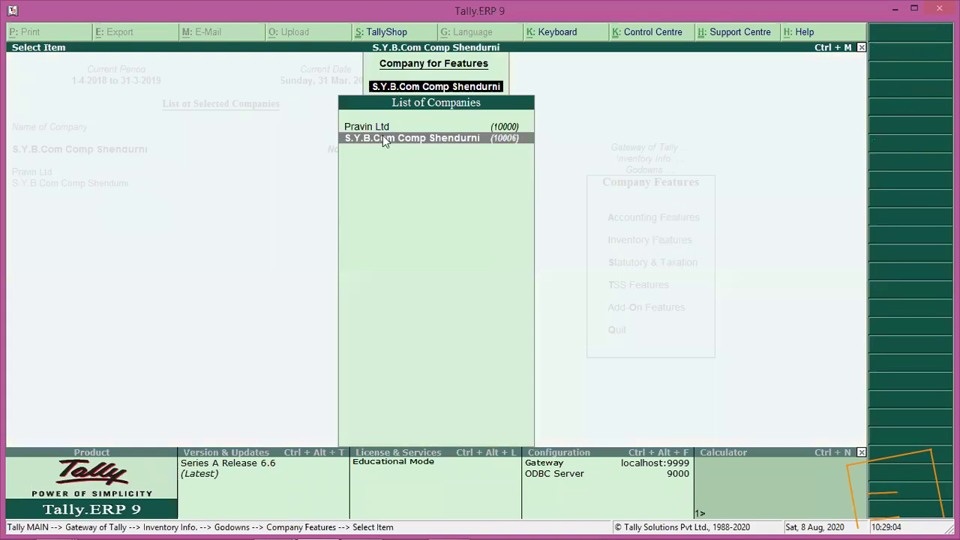
click(393, 139)
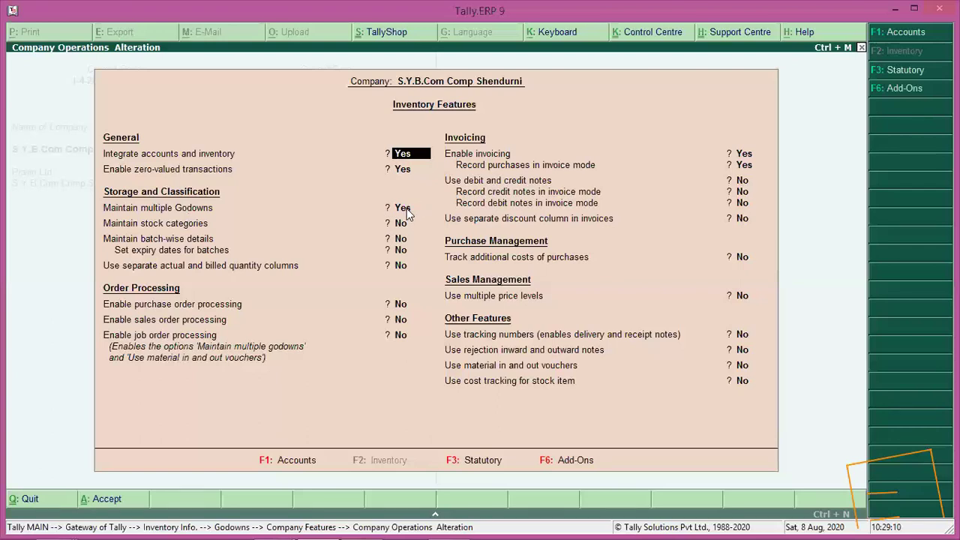
key(BackSpace)
key(Escape)
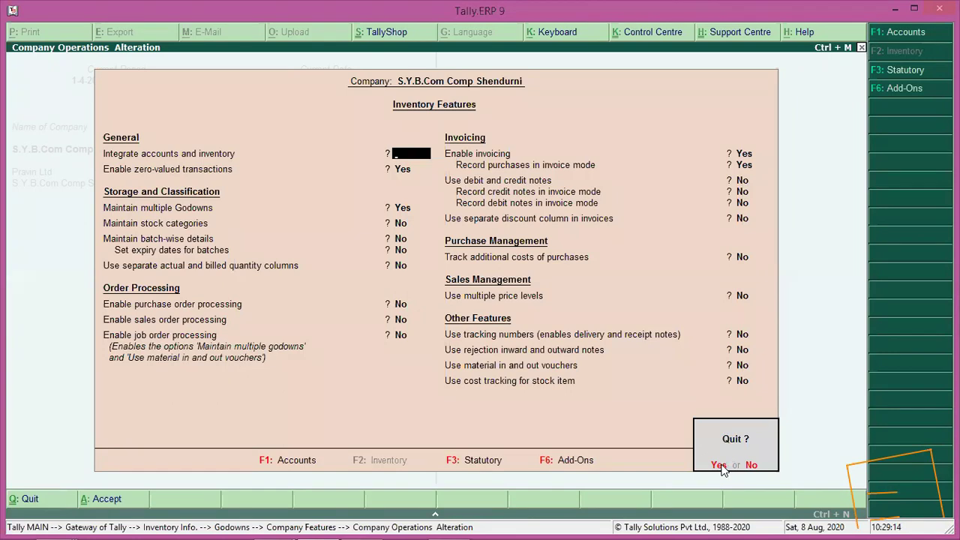
click(718, 465)
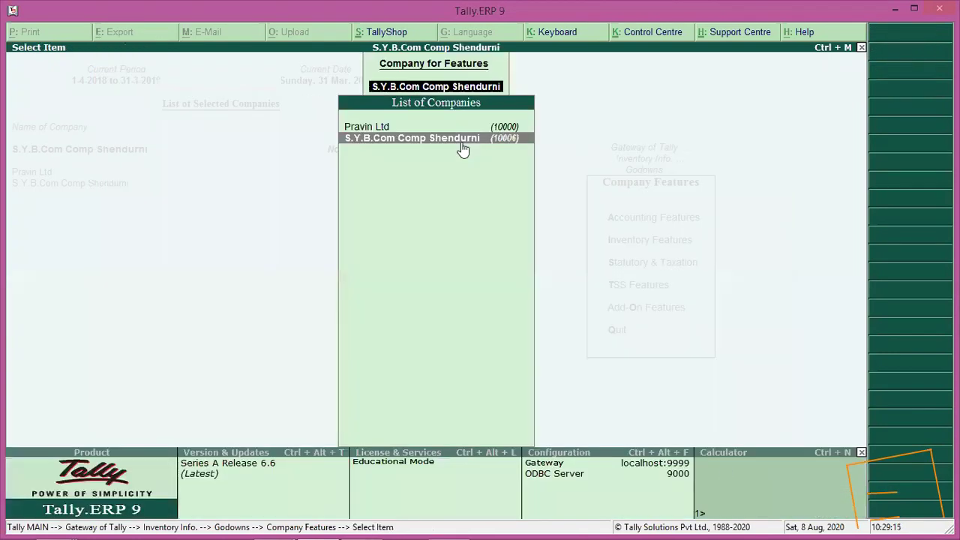
click(861, 48)
click(672, 149)
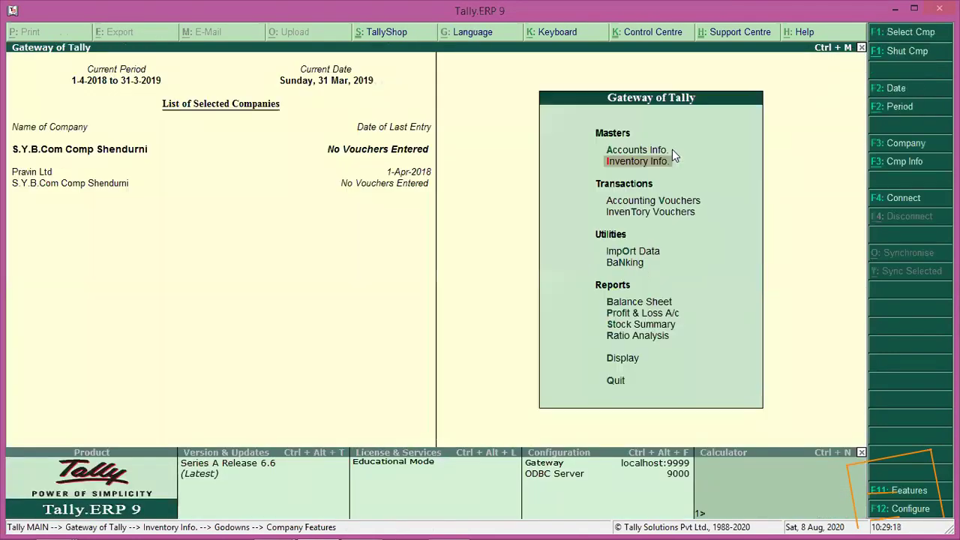
Step: Create a single godown named Aam under Primary with both third-party stock options at No, and return to the godown options
click(658, 162)
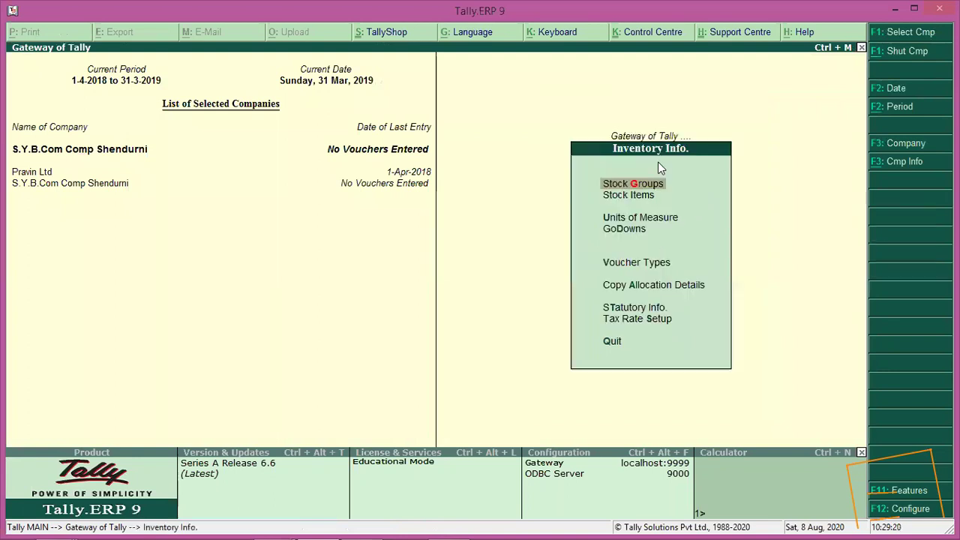
click(650, 230)
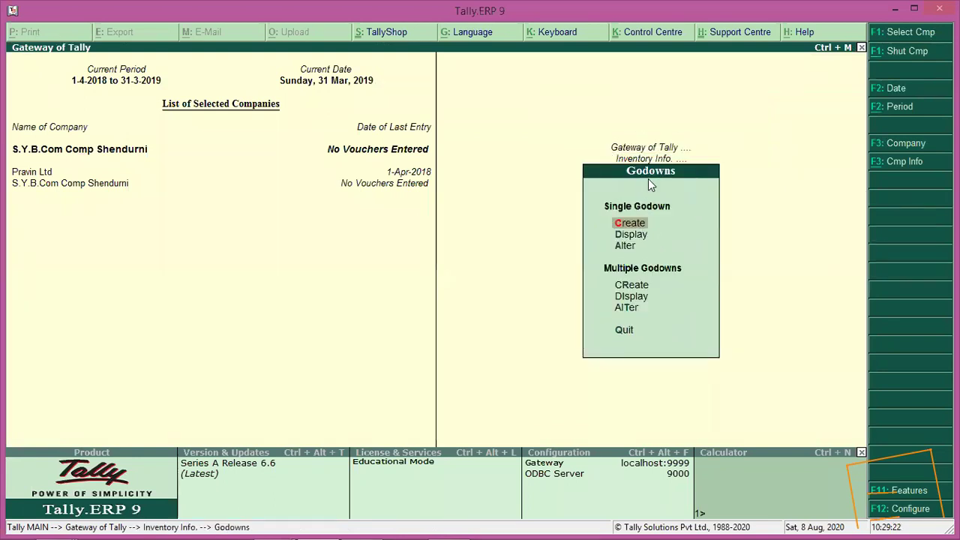
click(637, 222)
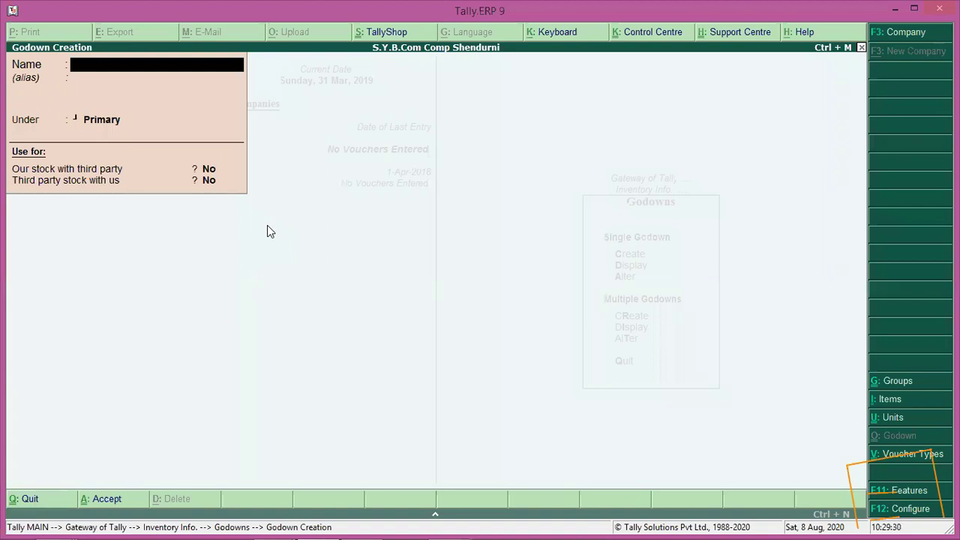
text(Aam)
key(Return)
key(Return)
key(Return)
key(Return)
key(Return)
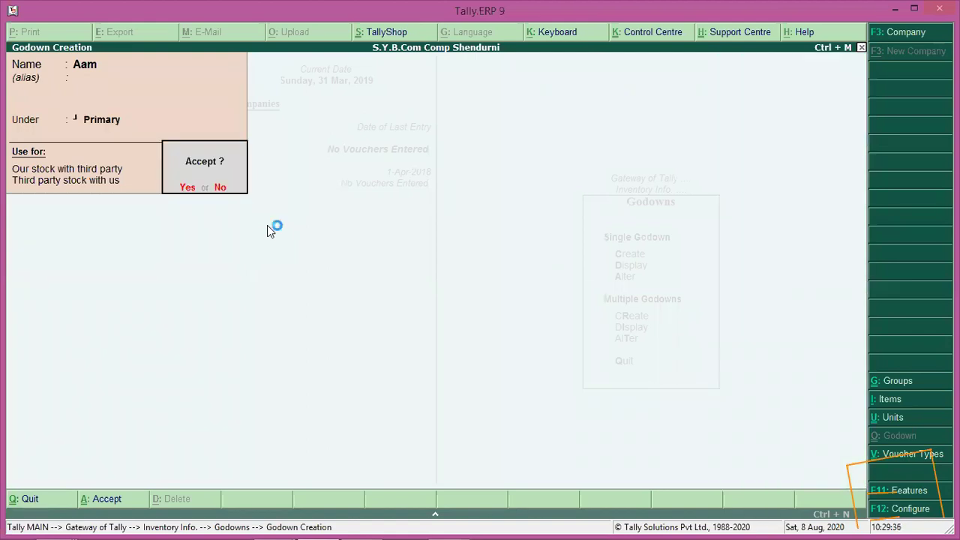
key(Return)
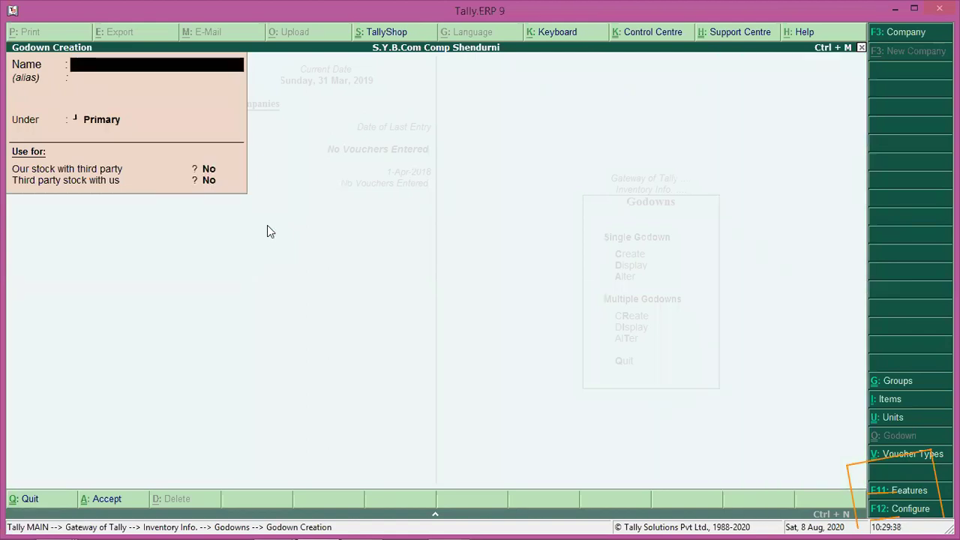
key(Escape)
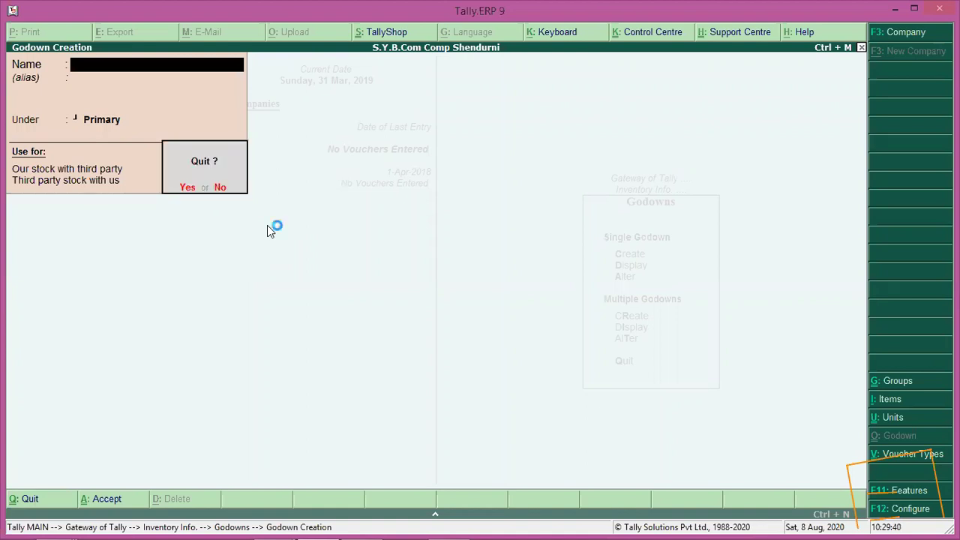
click(188, 188)
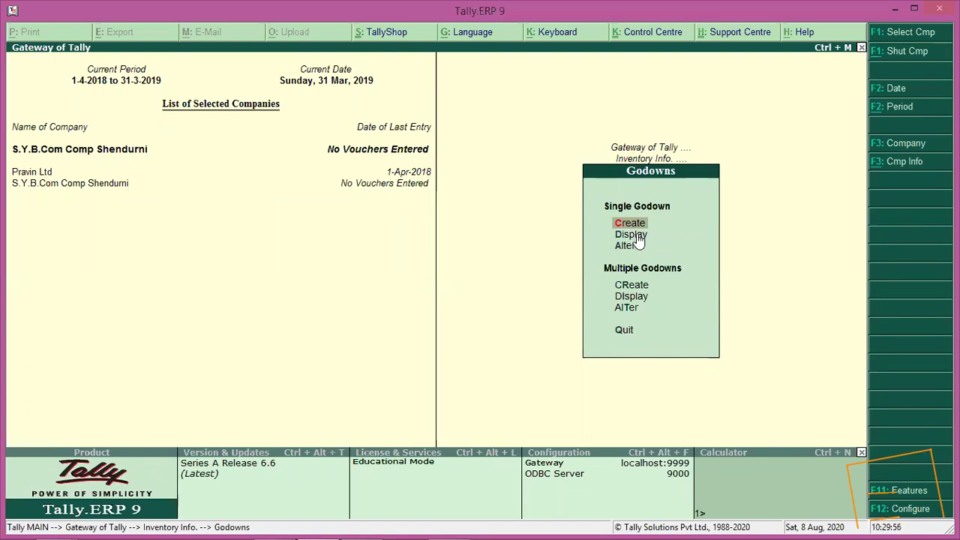
Step: Display the details of the Shendurni godown and return to the godown options
click(630, 235)
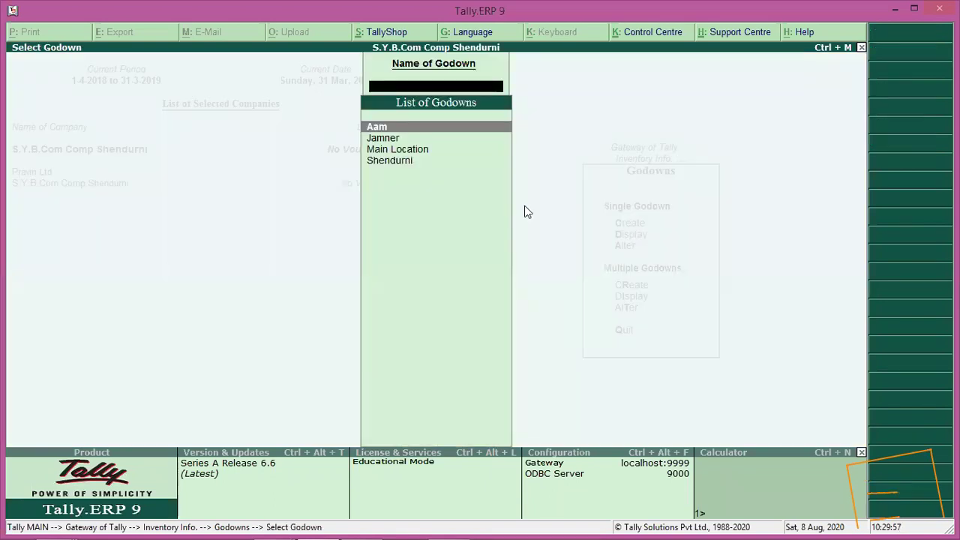
click(386, 162)
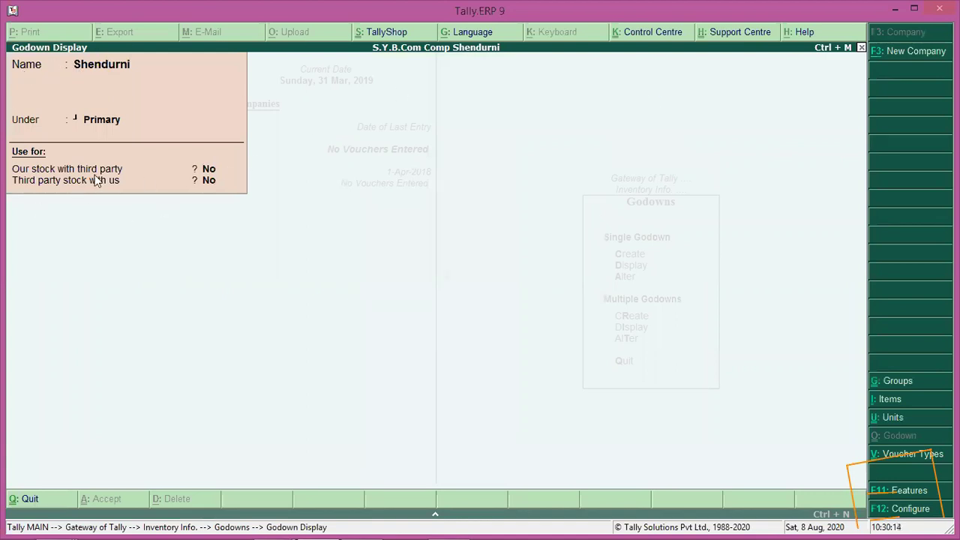
key(Escape)
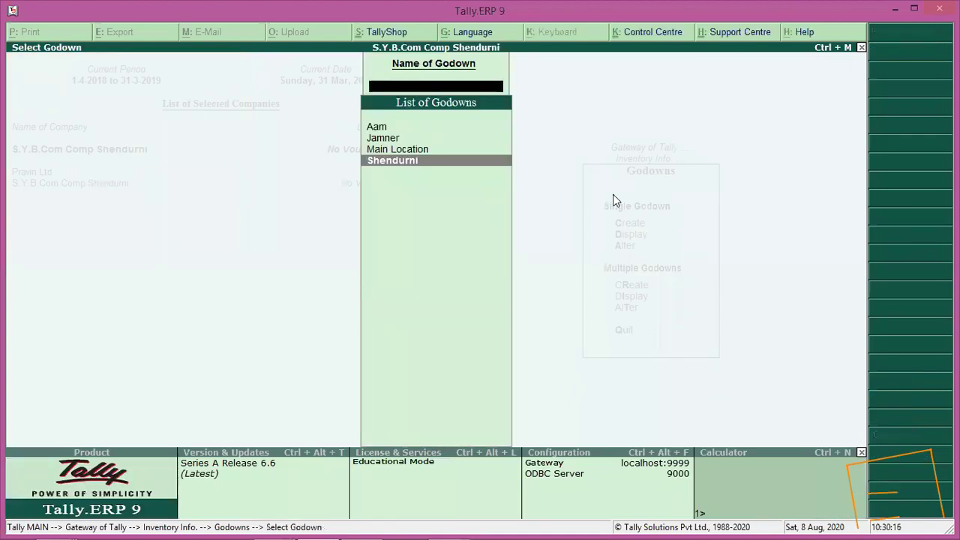
key(Escape)
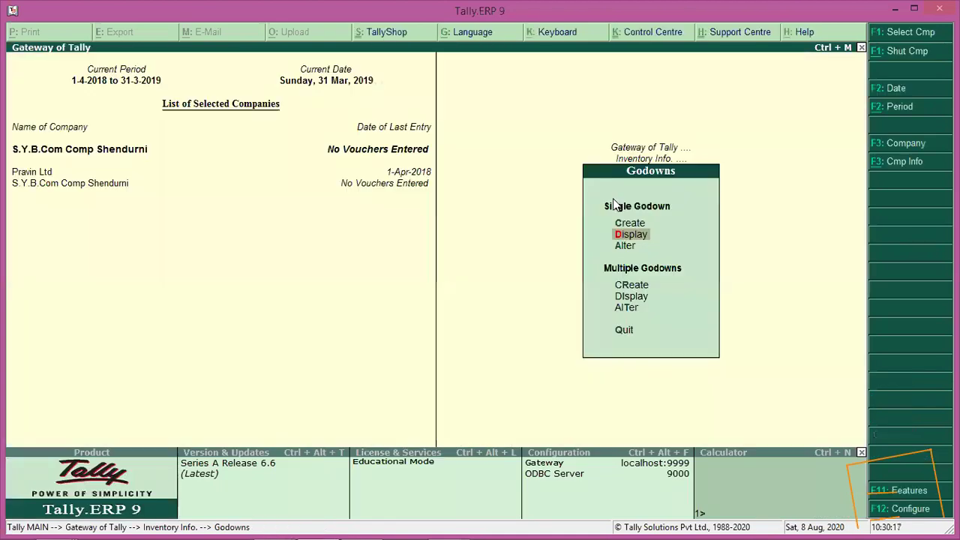
Step: Rename the single godown Aam as Aim, keep its other settings, save it and return to the godown options
click(627, 243)
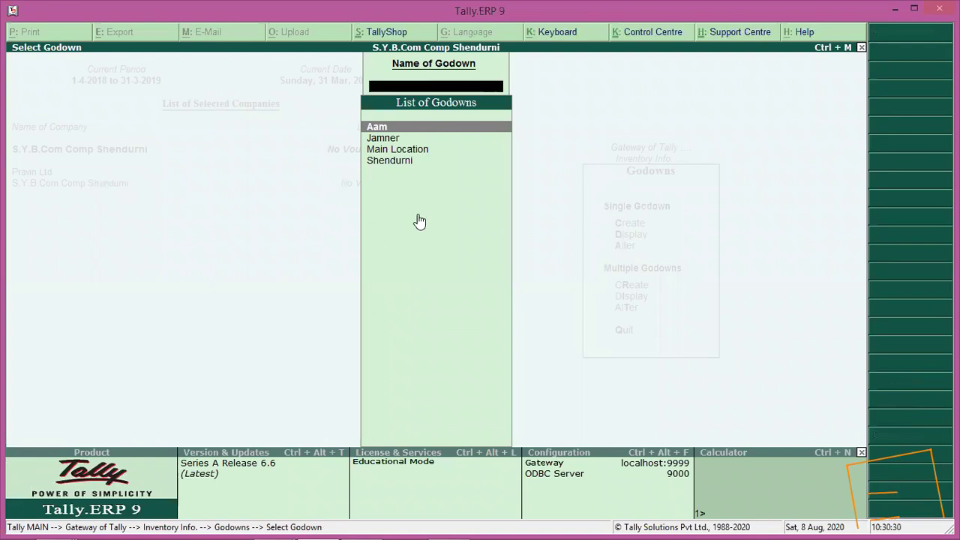
click(387, 131)
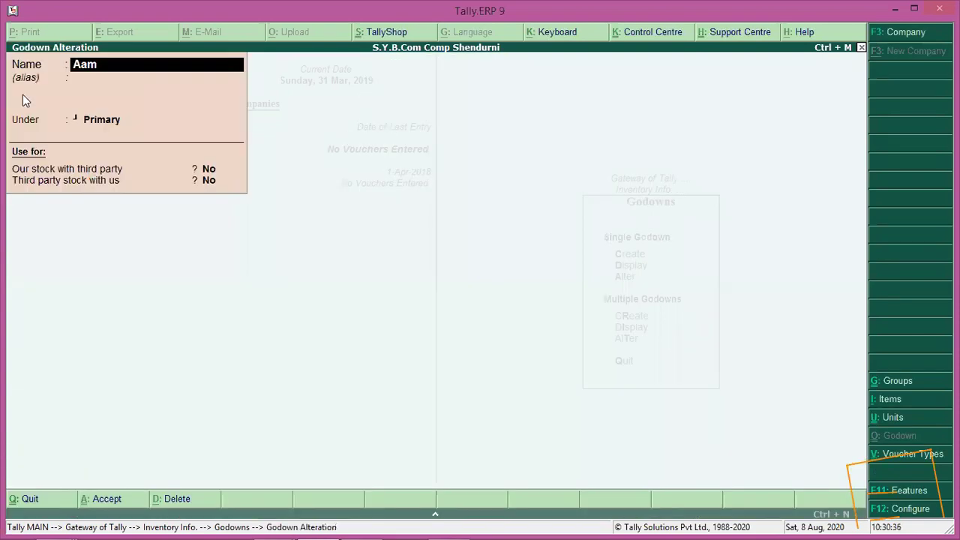
text(Aim)
key(Return)
key(Return)
key(Return)
key(Return)
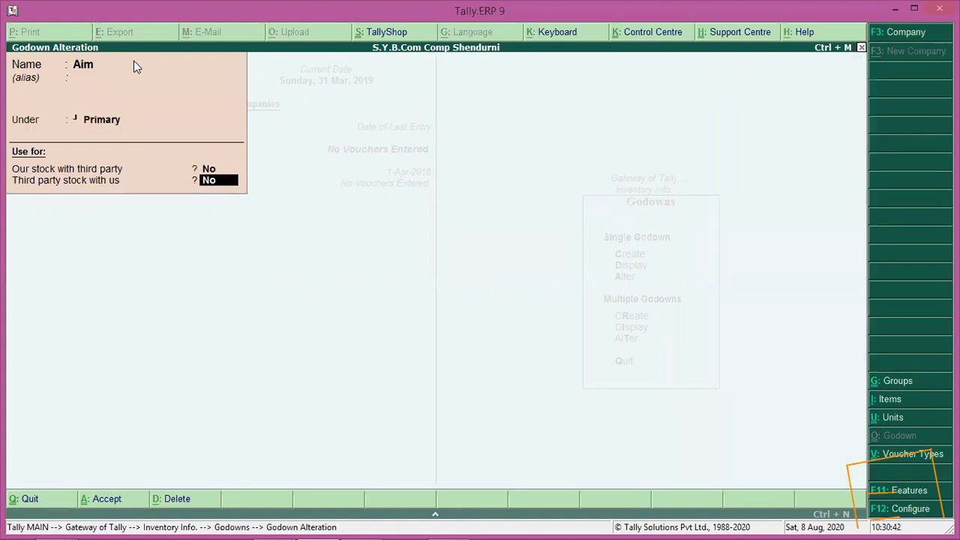
key(Return)
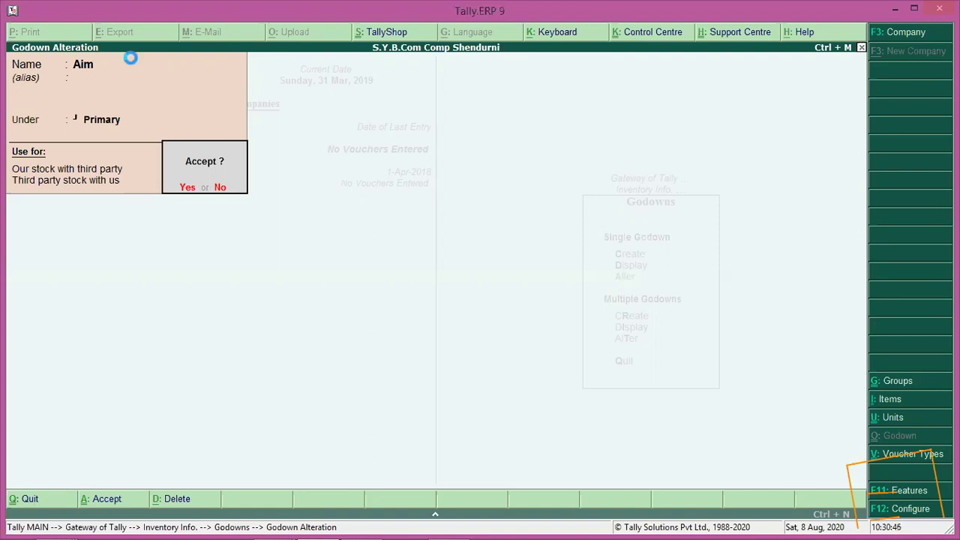
key(Return)
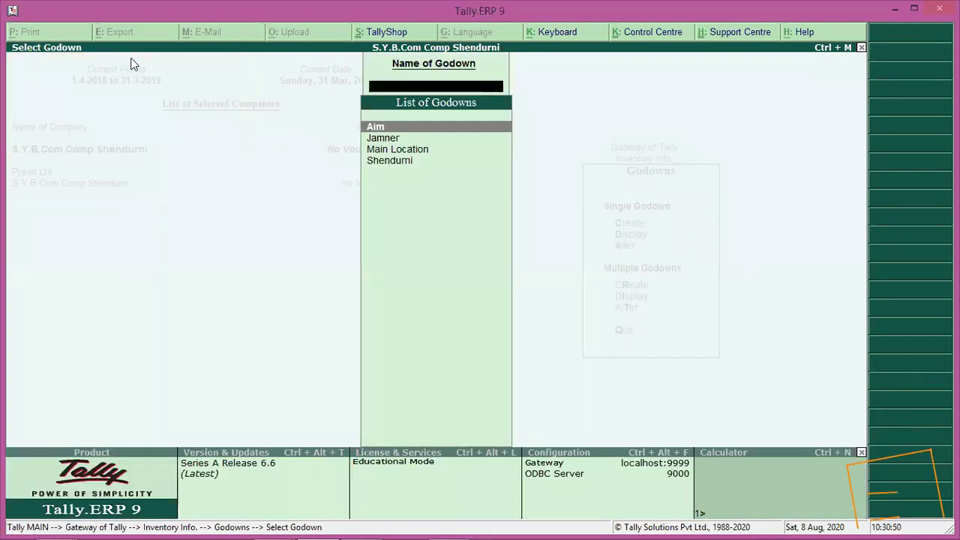
key(Escape)
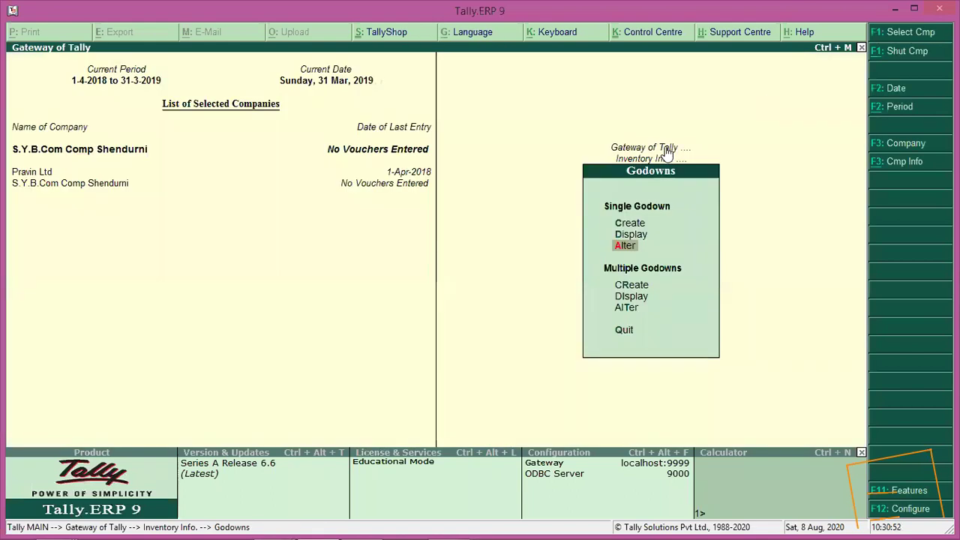
Step: Start a multiple godown creation under Main Location and enter Ganesh Colony and Ajintha Chaufuli as the first two godowns
key(Escape)
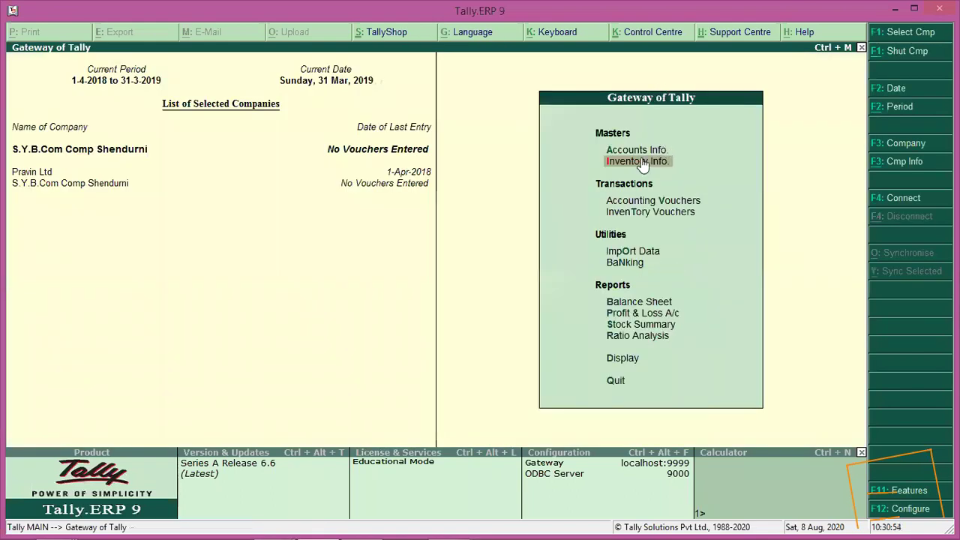
click(642, 162)
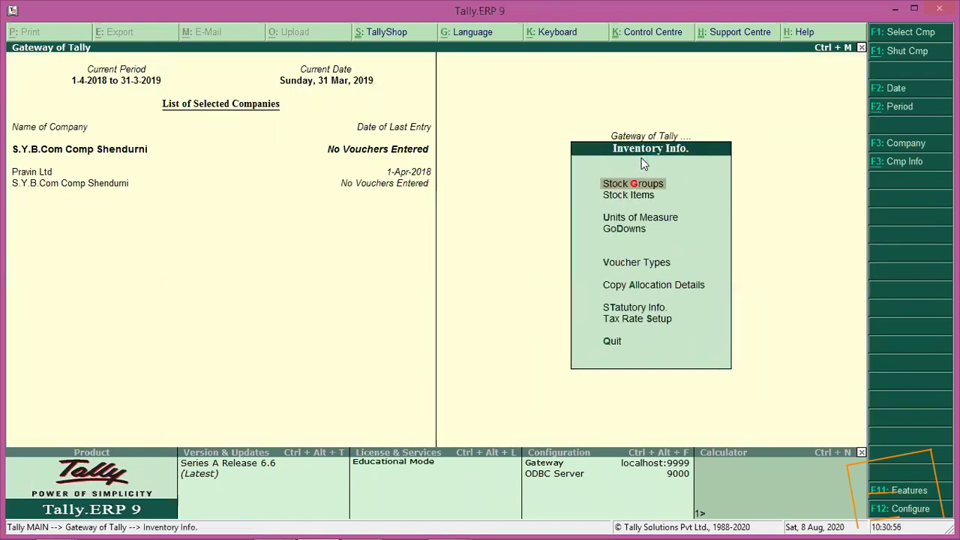
click(636, 234)
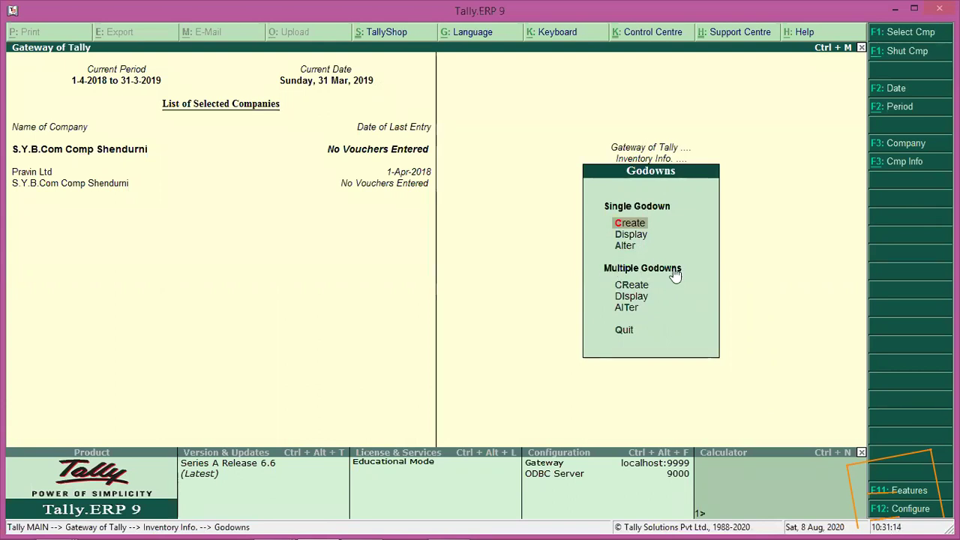
click(632, 288)
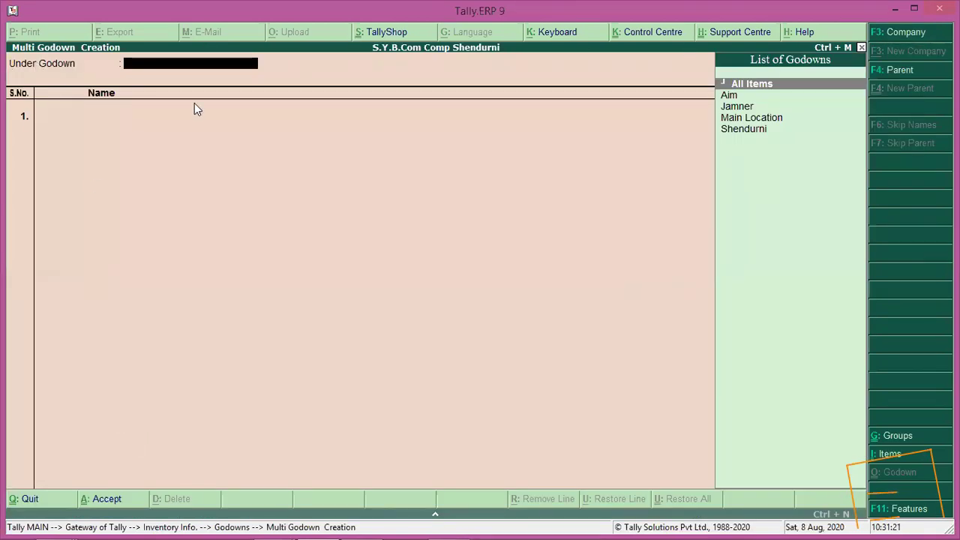
click(738, 119)
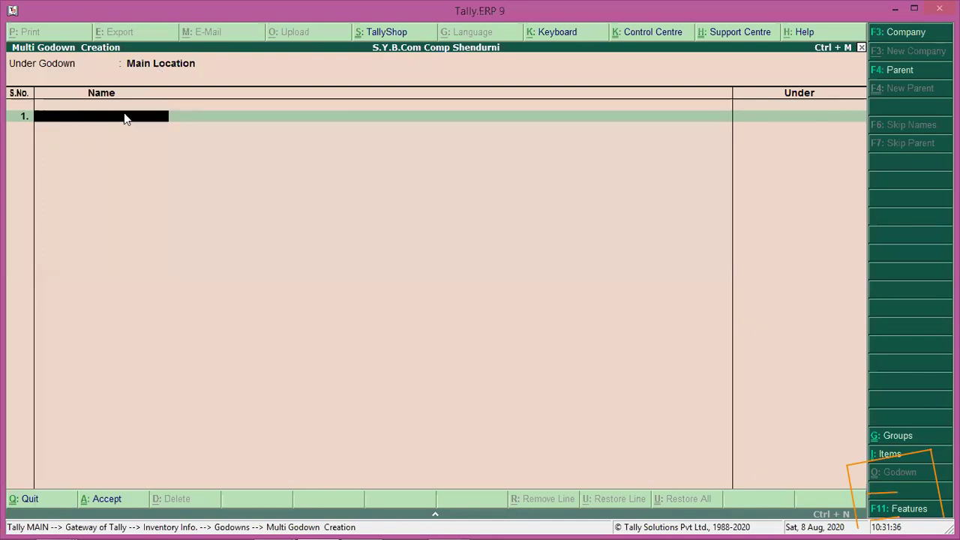
text(Ganesh Colony)
key(Return)
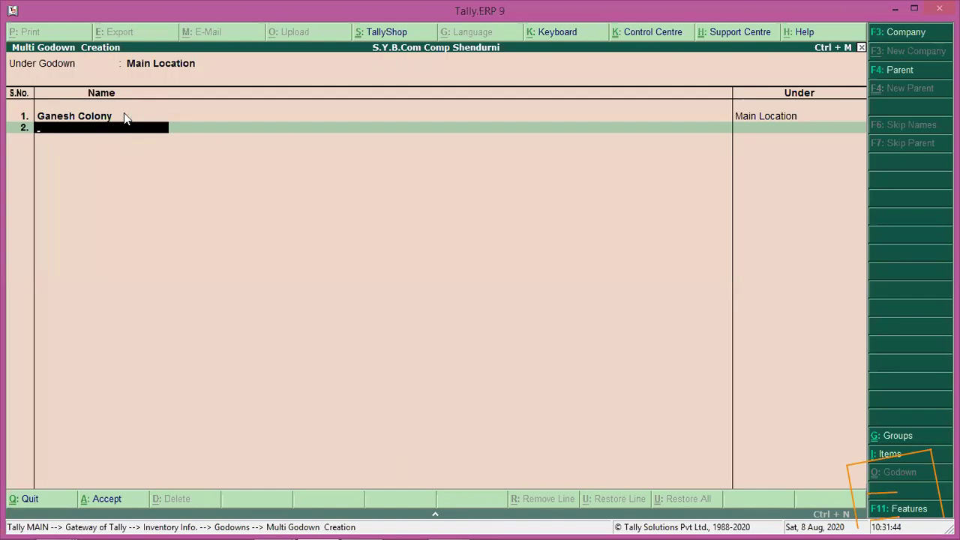
text(Ajintha)
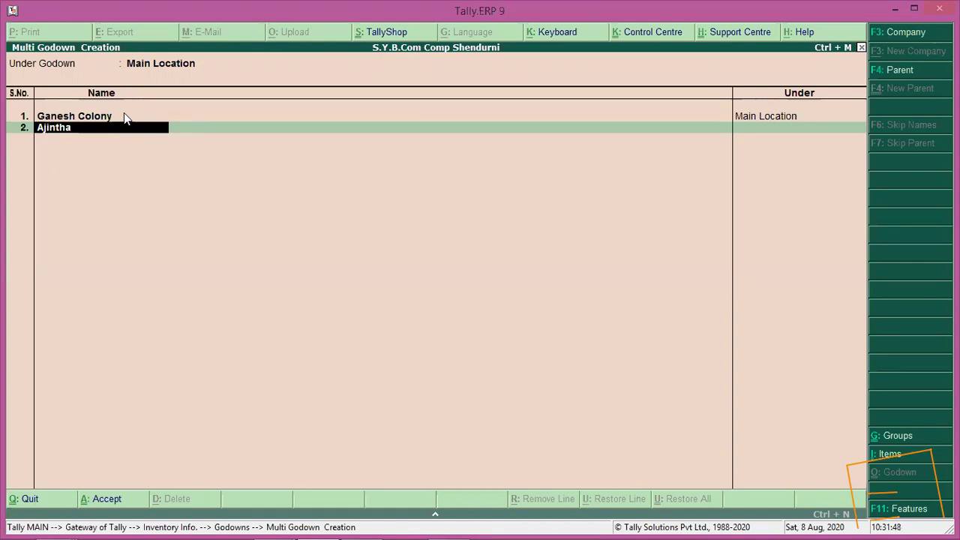
text( chaufuli)
key(Return)
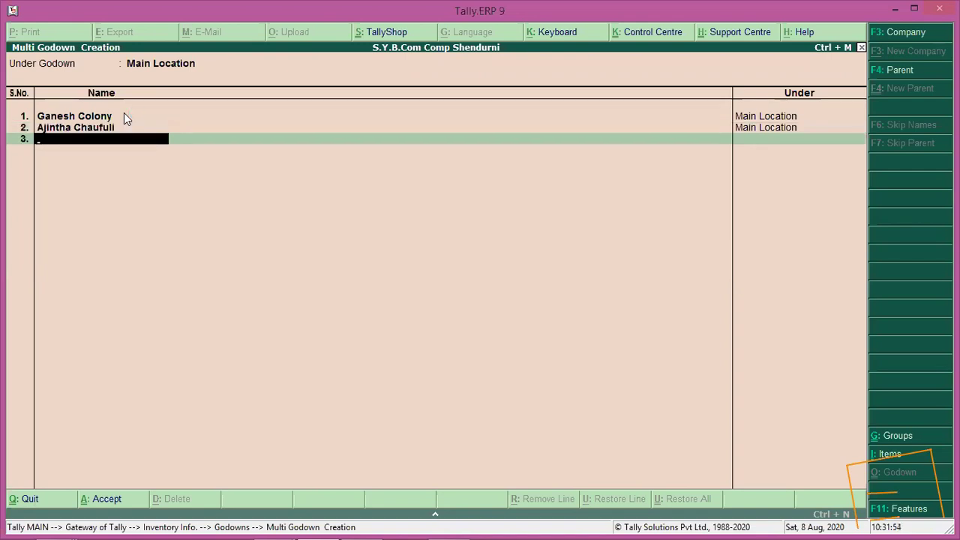
Step: Add Khote Nagar and Nmu Jalgaon as the third and fourth godowns under Main Location and save the list
text(Kh)
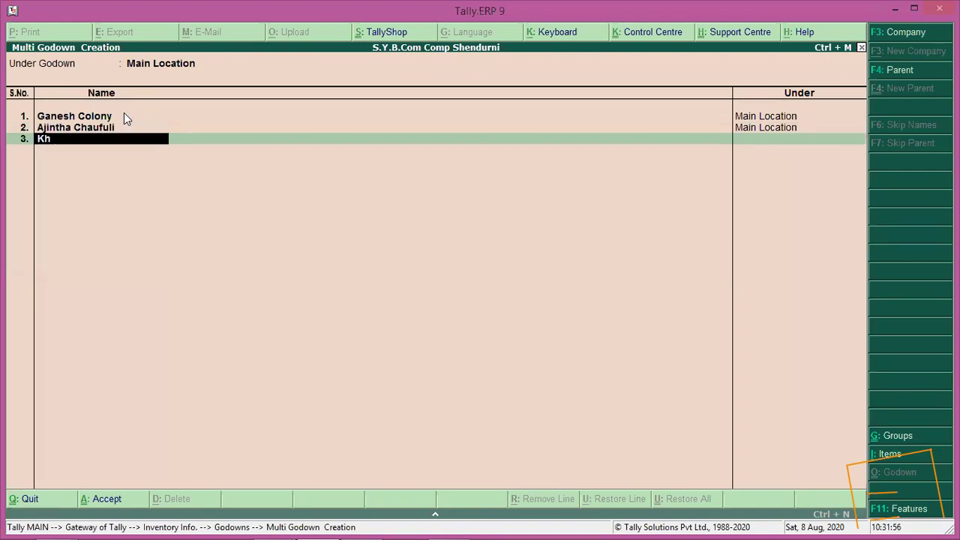
text(ote Nagar)
key(Return)
key(Return)
text(N)
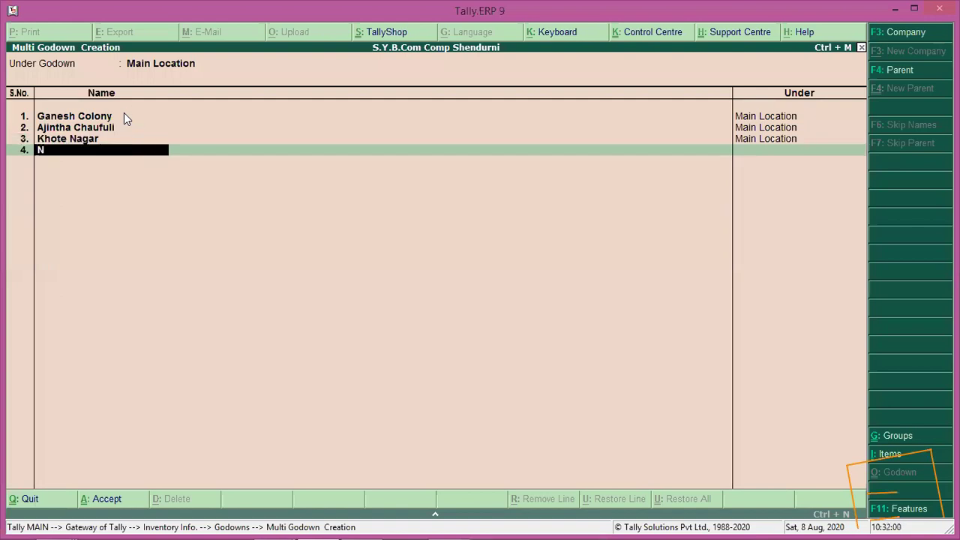
text(mu Jalgaon)
key(Return)
key(Return)
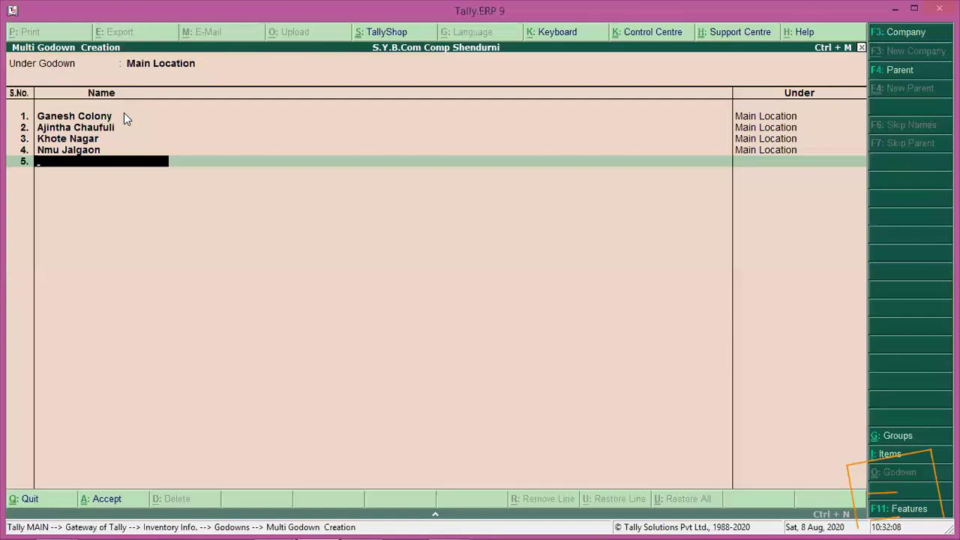
key(Return)
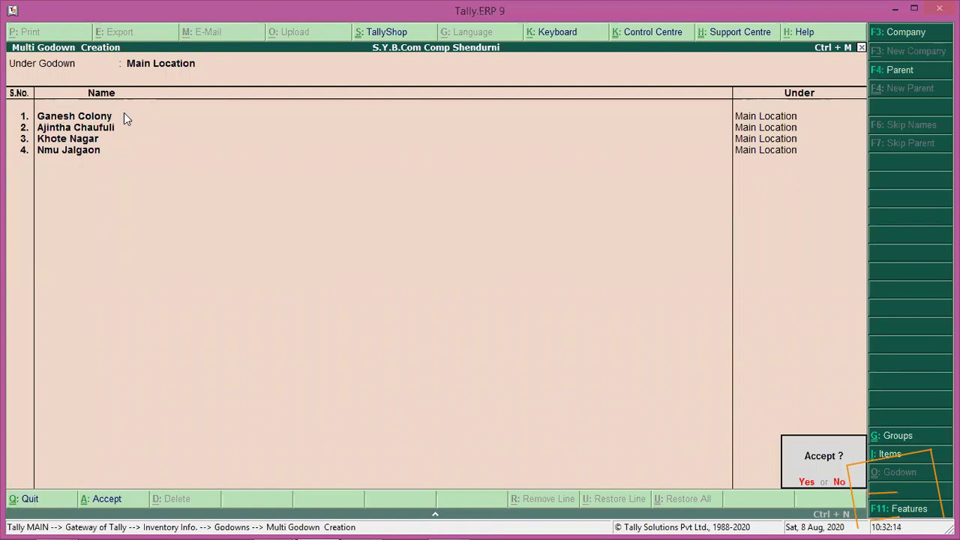
key(Return)
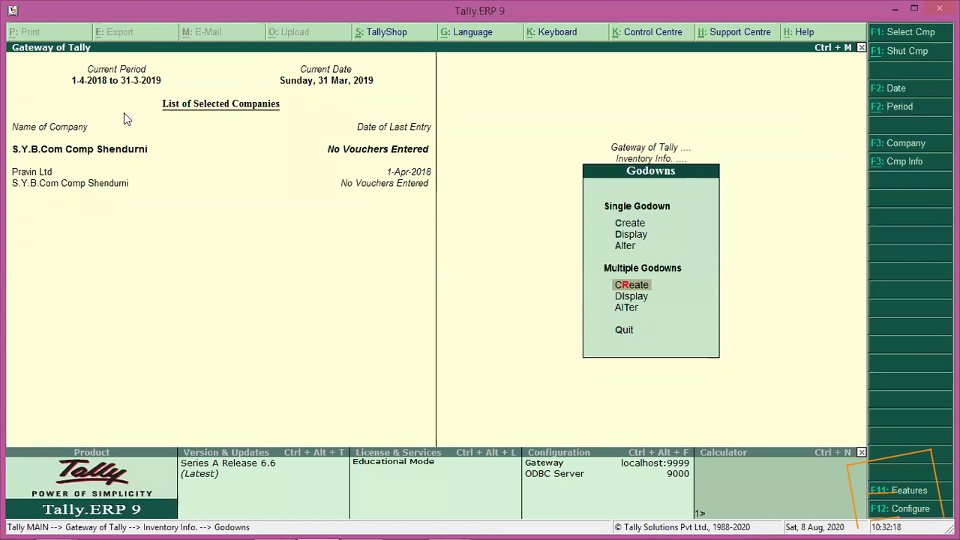
Step: Examine the list of godowns offered for multiple godown display and return to the godown options
click(632, 298)
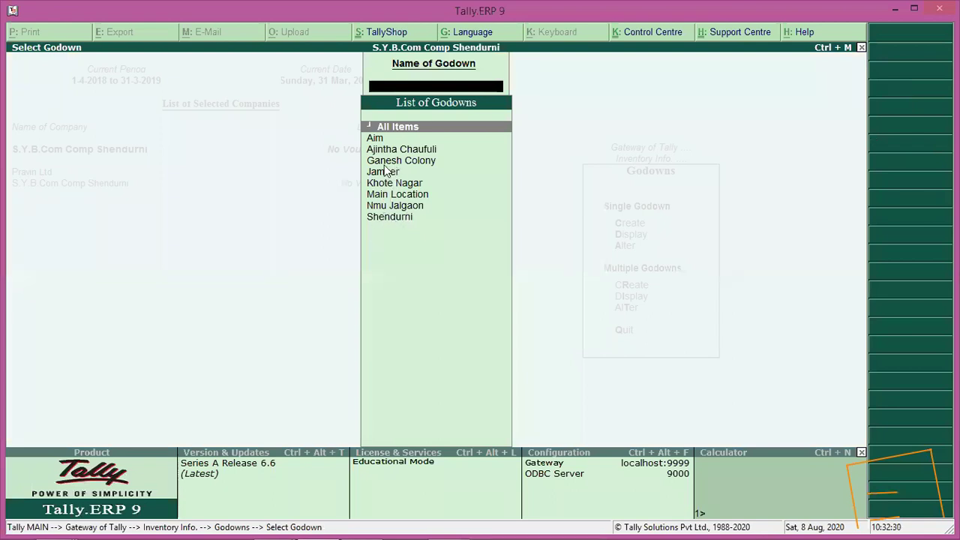
click(429, 163)
key(Escape)
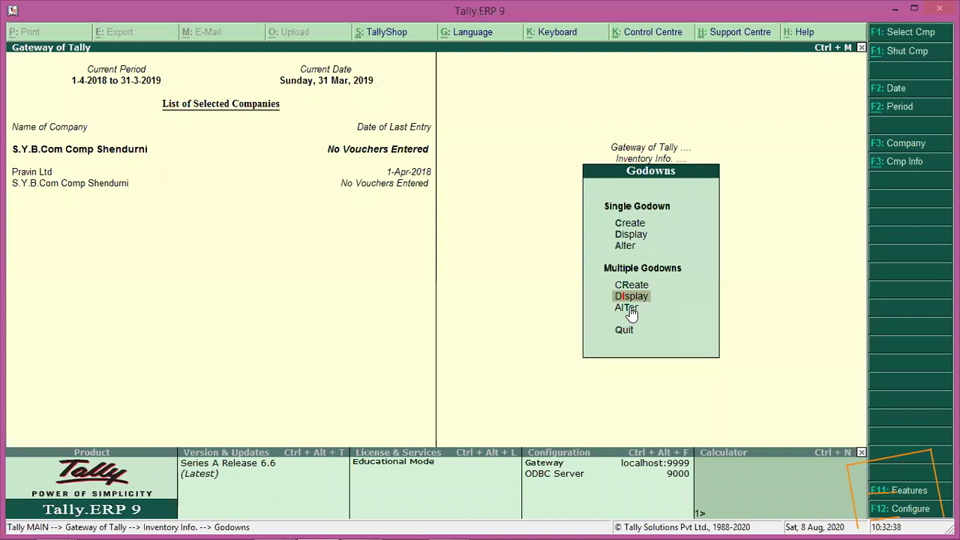
Step: Through multiple godown alteration, add a godown named Kbcnmu Jagaon under Nmu Jalgaon, save it and return to the godown options
click(630, 307)
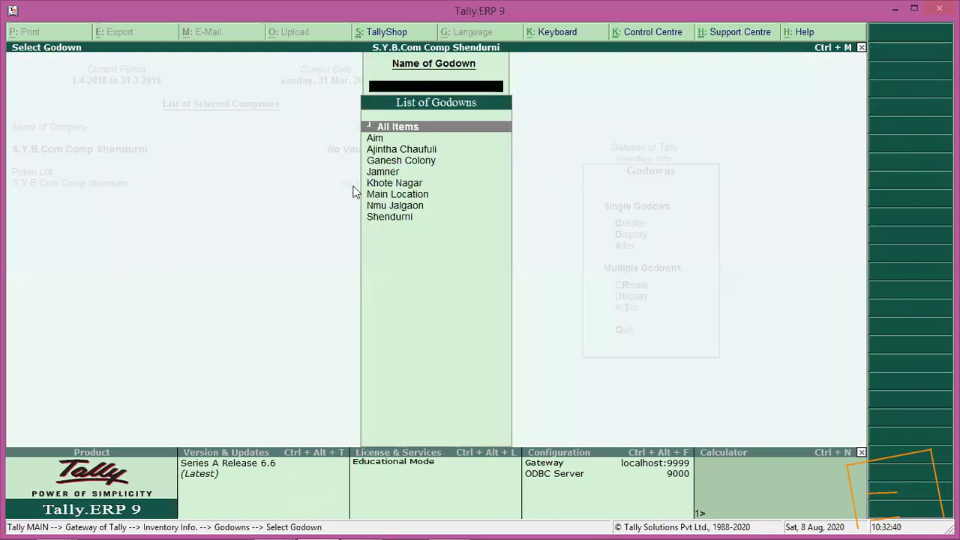
click(390, 207)
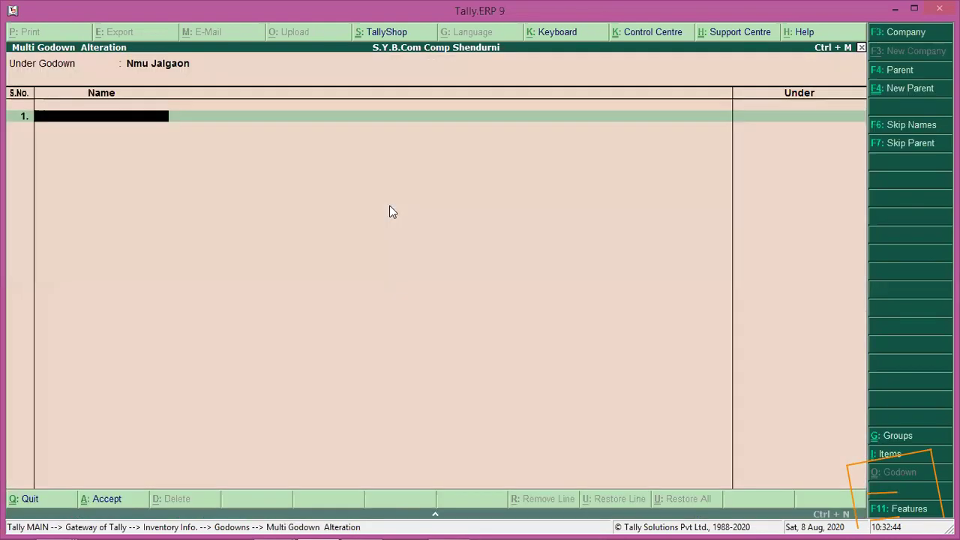
click(141, 66)
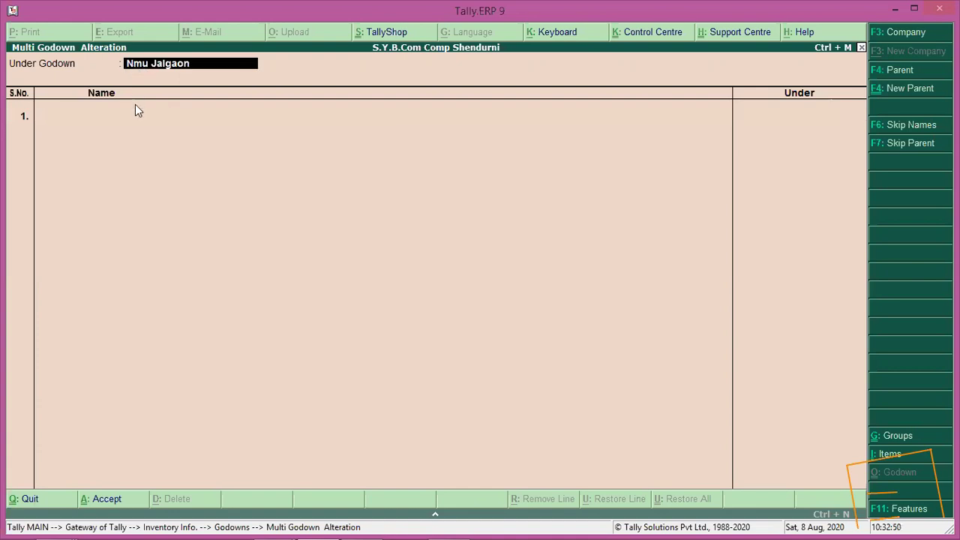
key(Return)
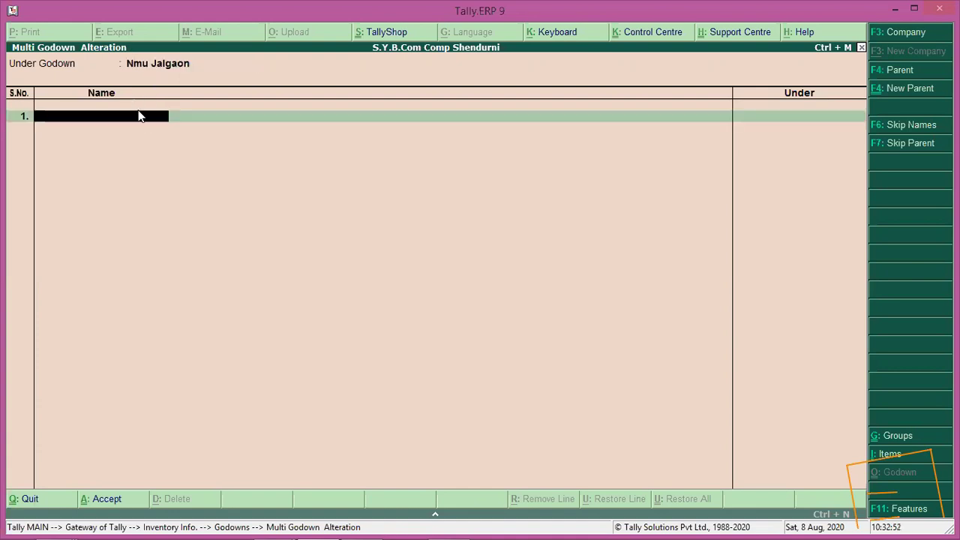
text(Kbcnmu Jagaon)
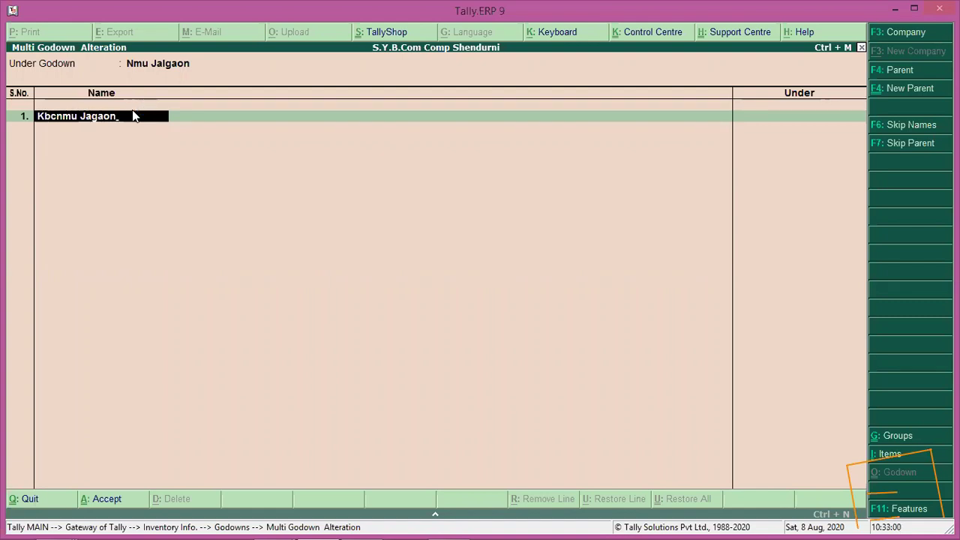
key(Return)
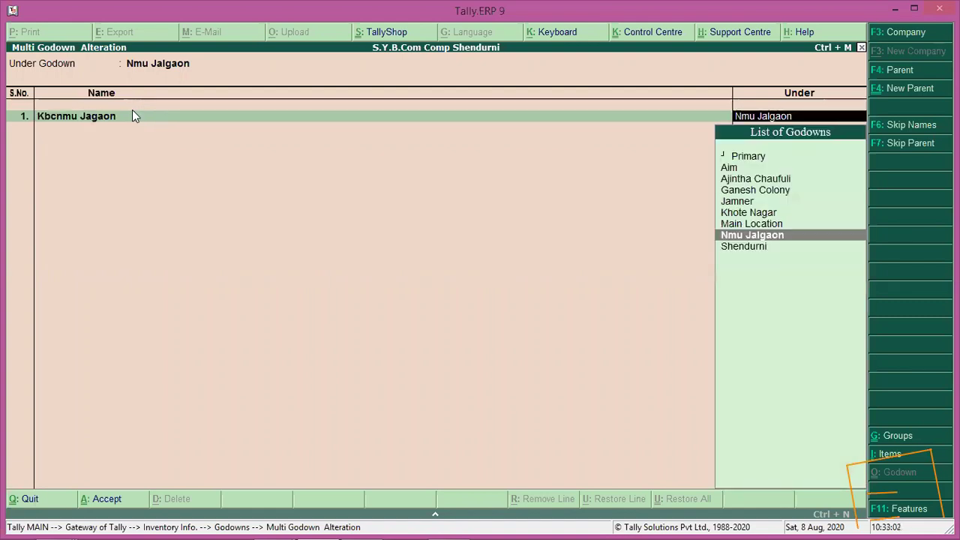
key(Return)
key(Return)
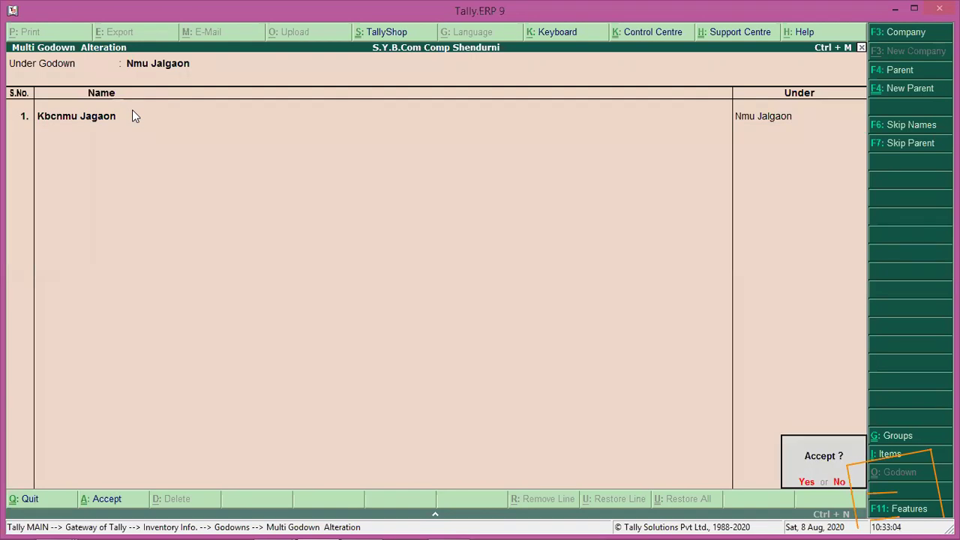
key(Return)
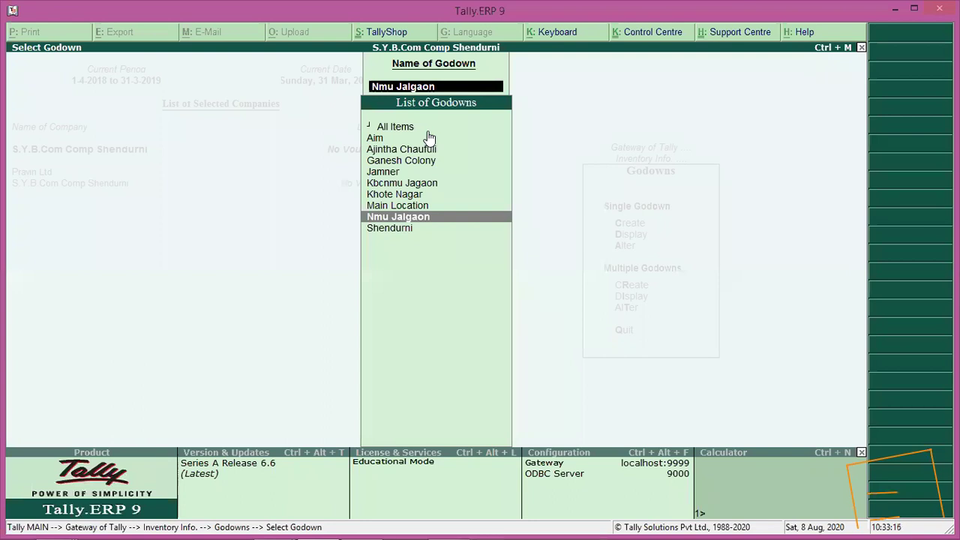
key(BackSpace)
key(Escape)
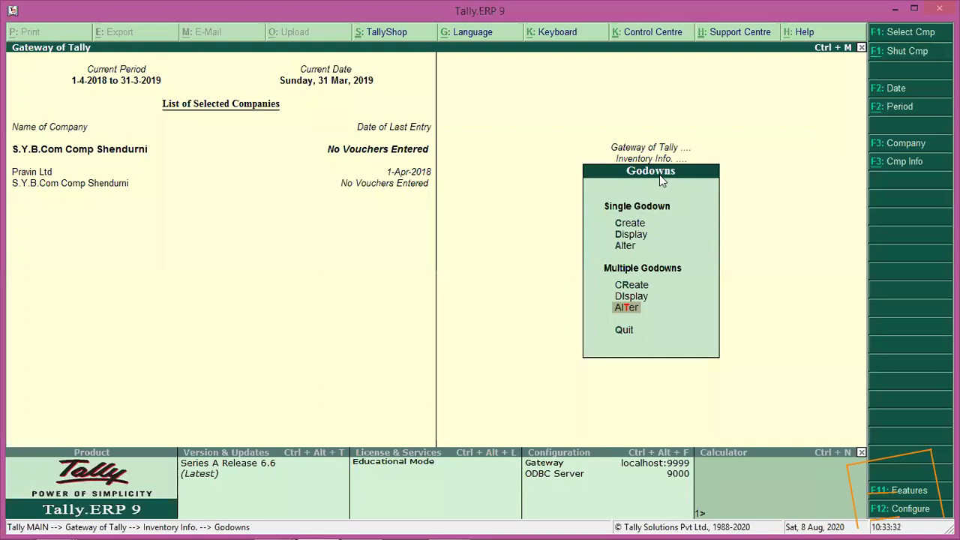
Step: Delete the Kbcnmu Jagaon godown through single godown alteration and return to the godown options
click(662, 148)
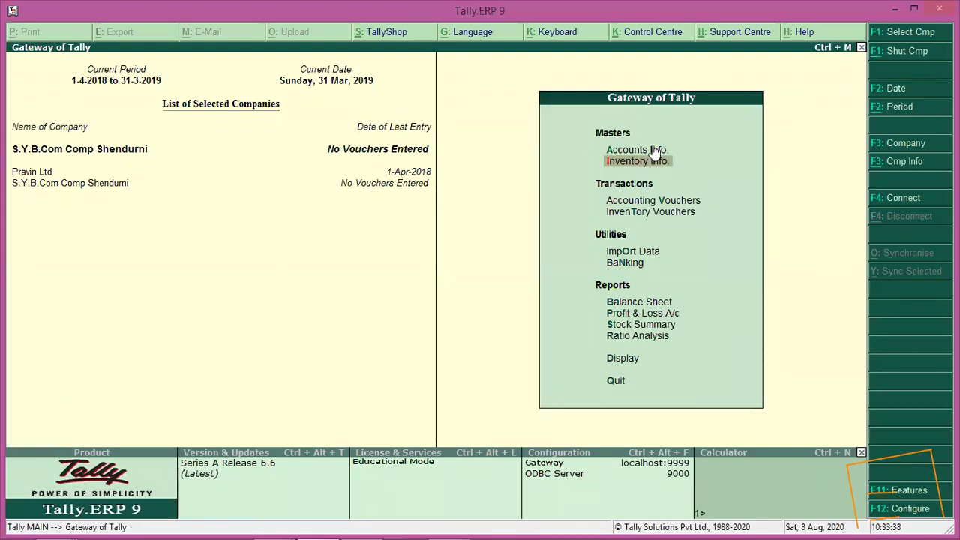
click(649, 160)
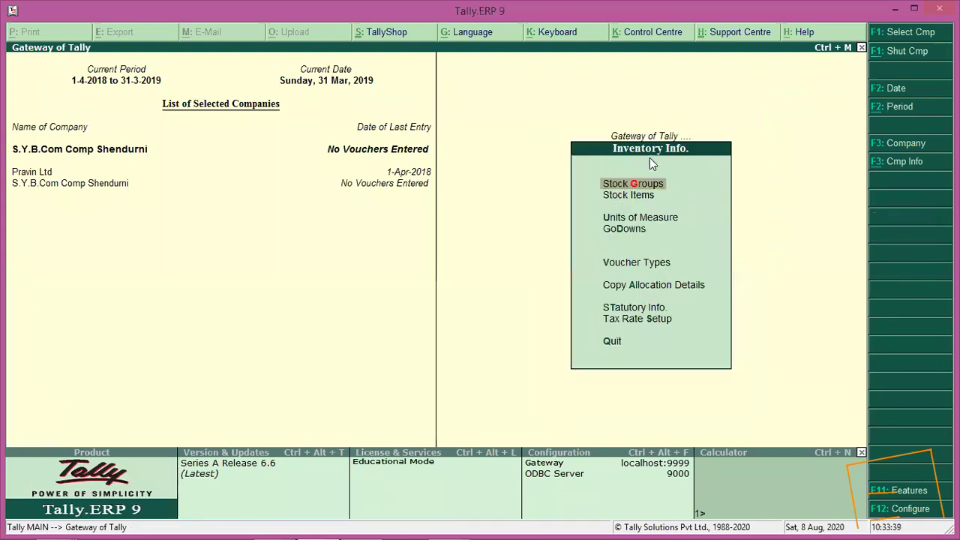
click(626, 231)
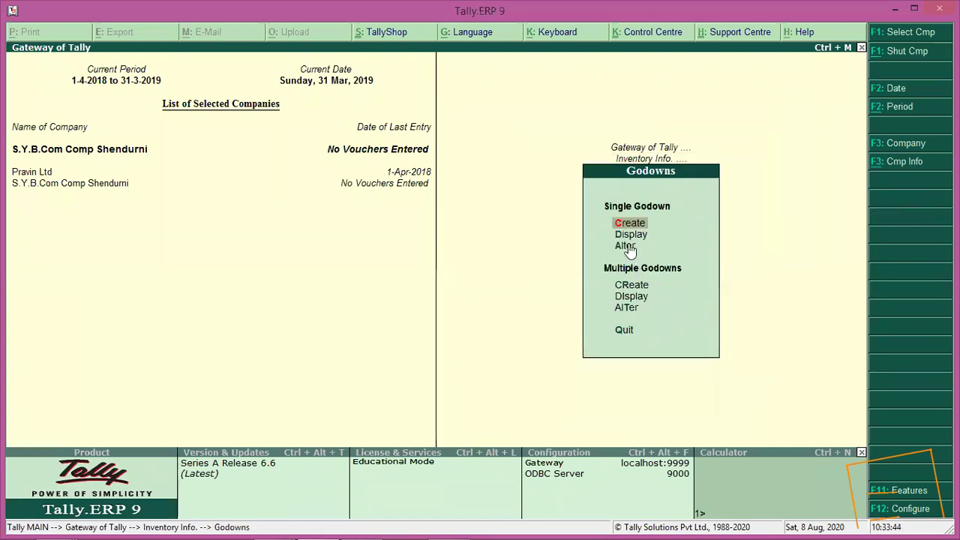
click(627, 248)
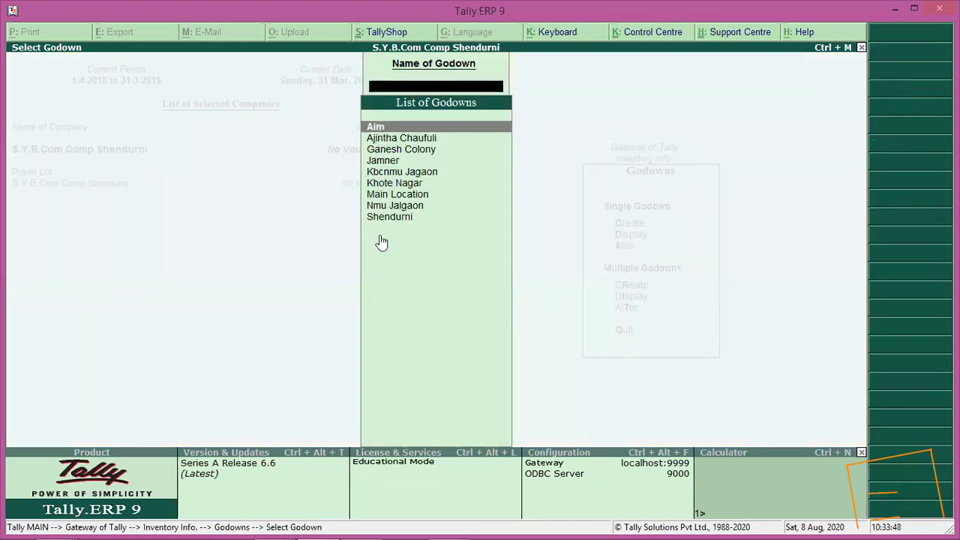
double_click(394, 172)
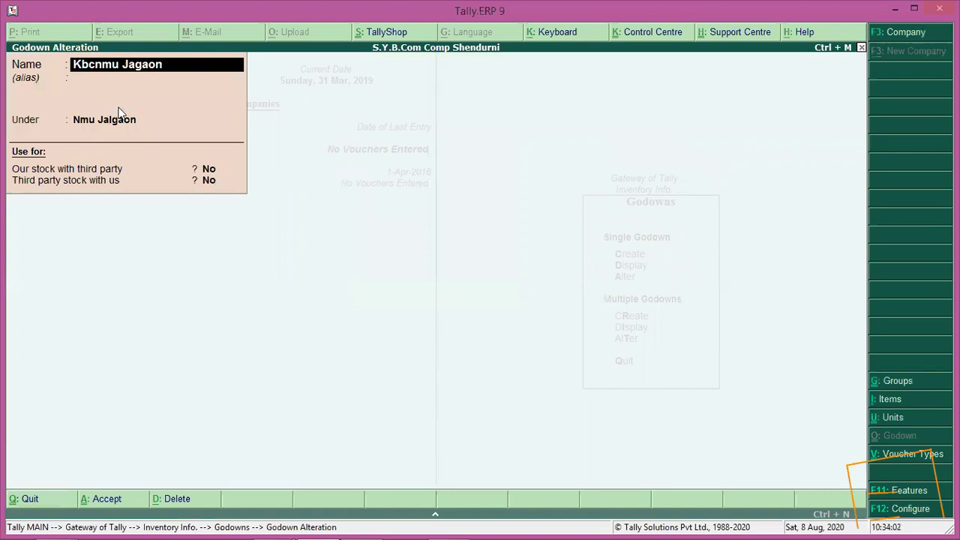
key(alt+d)
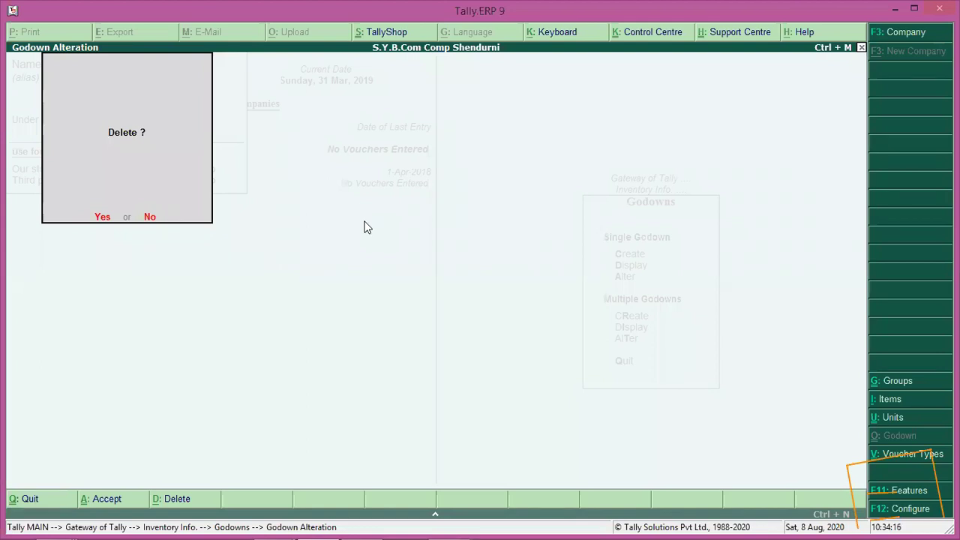
click(103, 217)
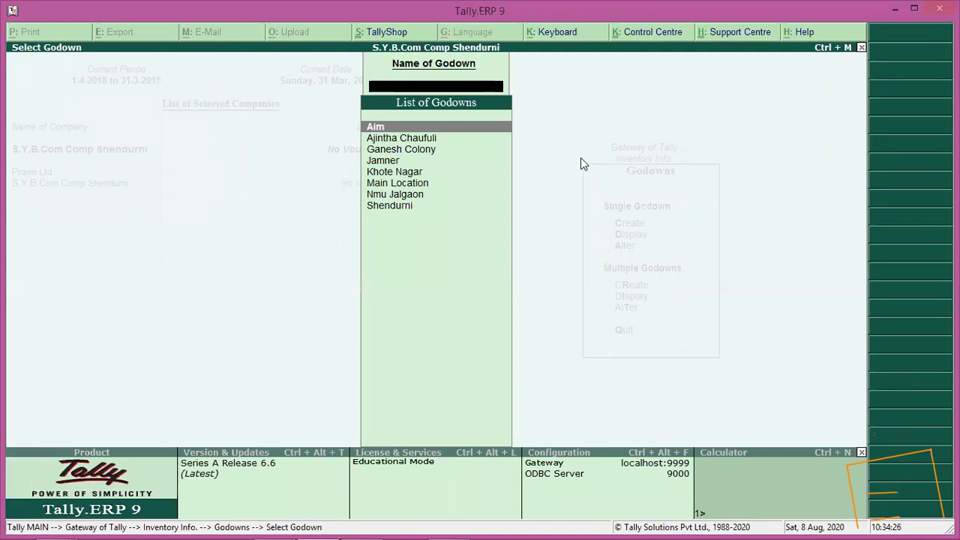
key(Escape)
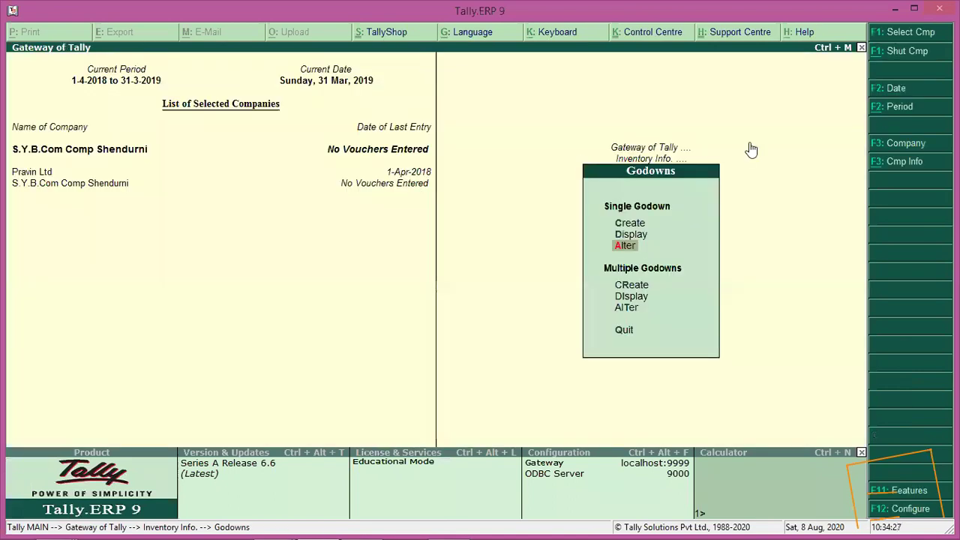
Step: Open the Jamner godown for alteration from the single godown options in the inventory masters
click(651, 150)
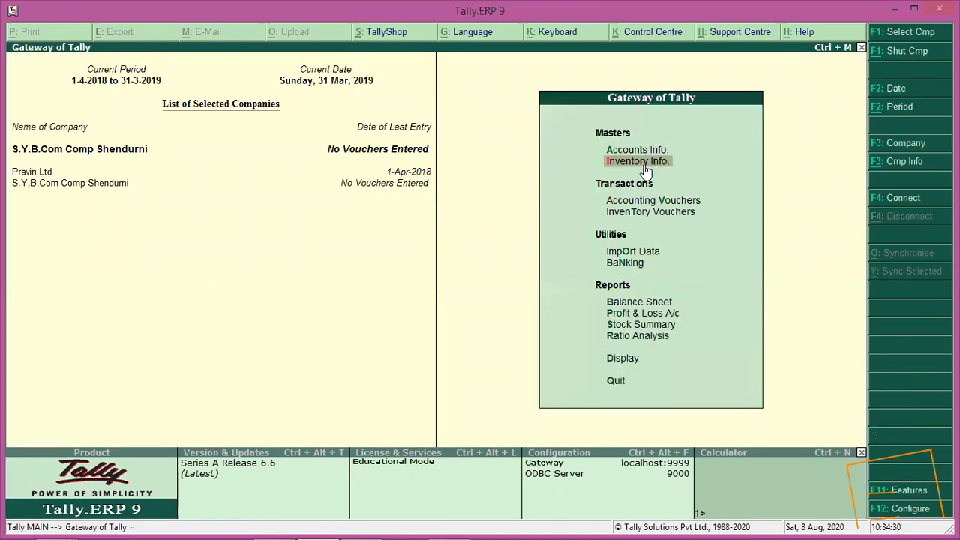
click(643, 165)
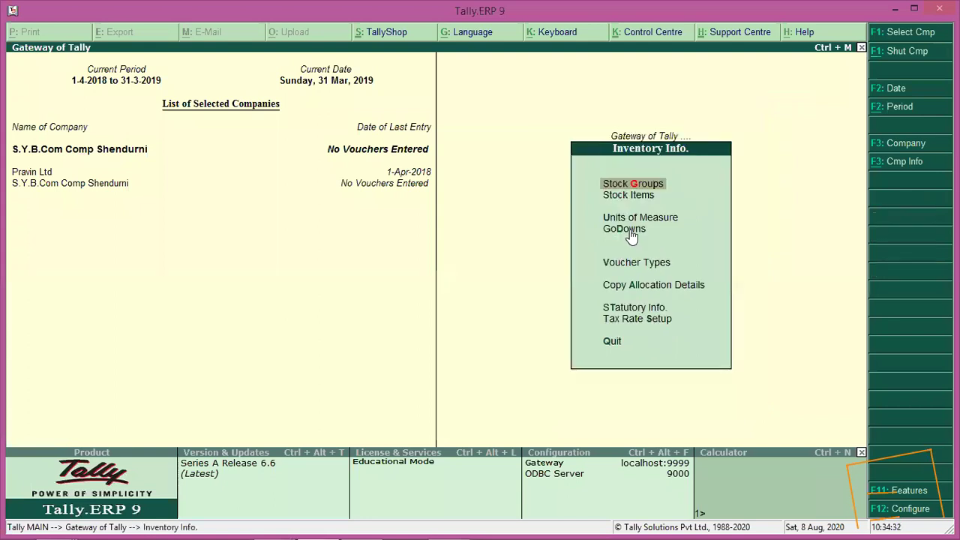
click(630, 231)
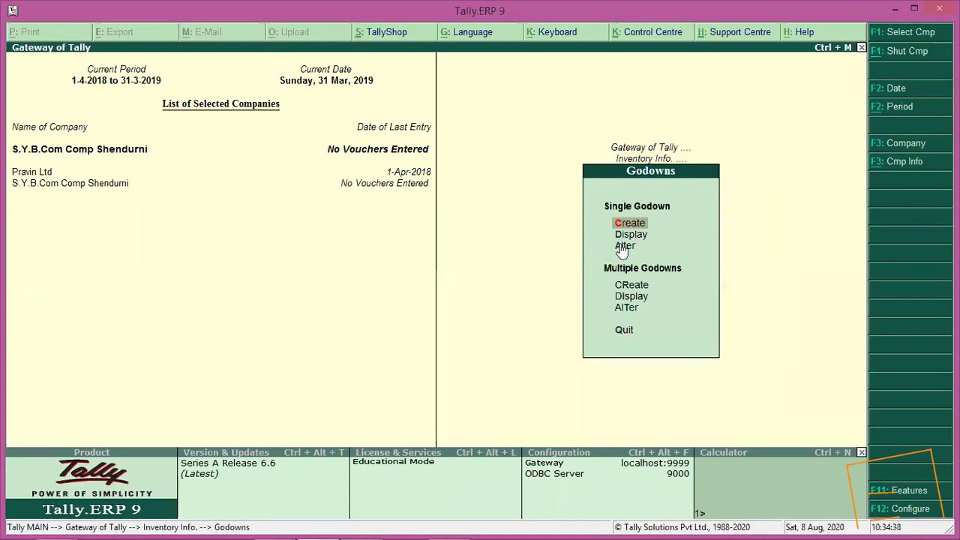
click(622, 248)
click(622, 248)
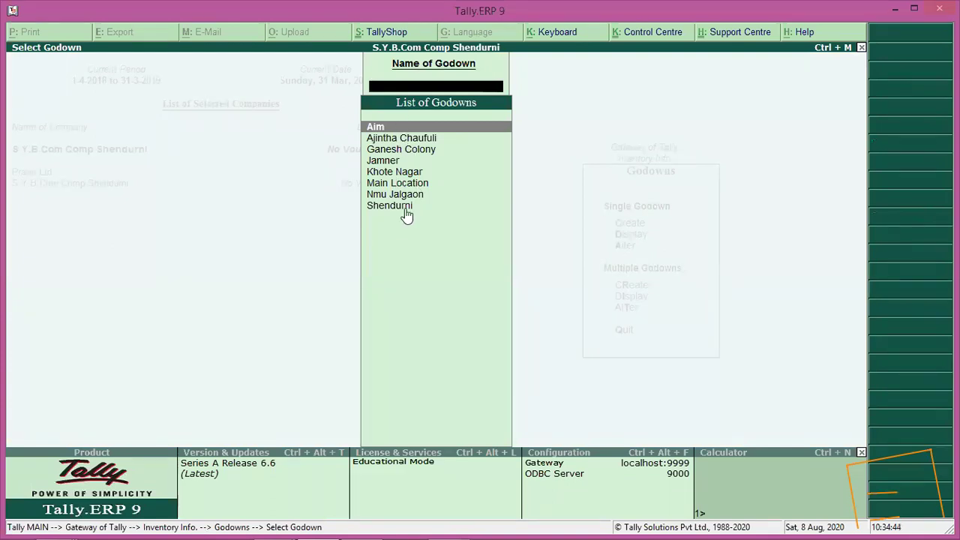
click(399, 161)
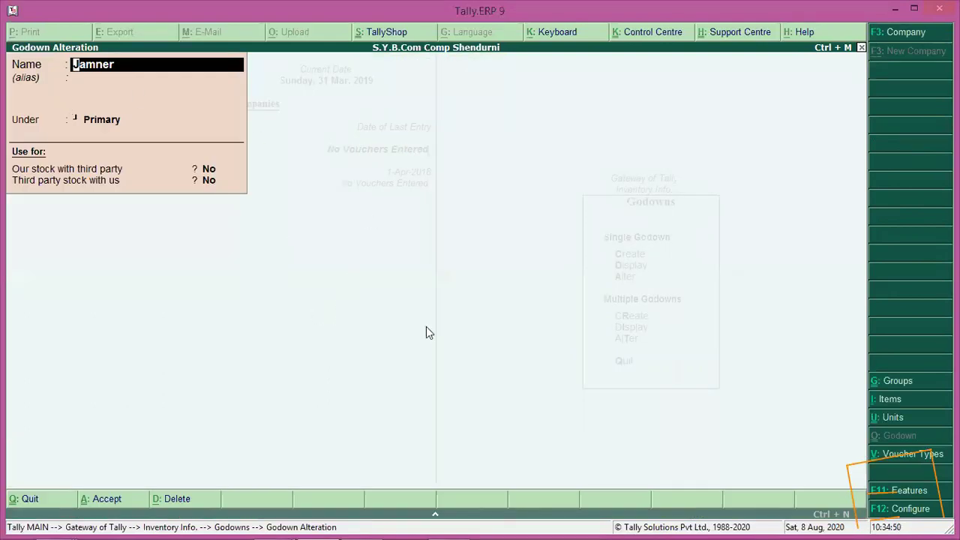
click(329, 181)
text(ALT)
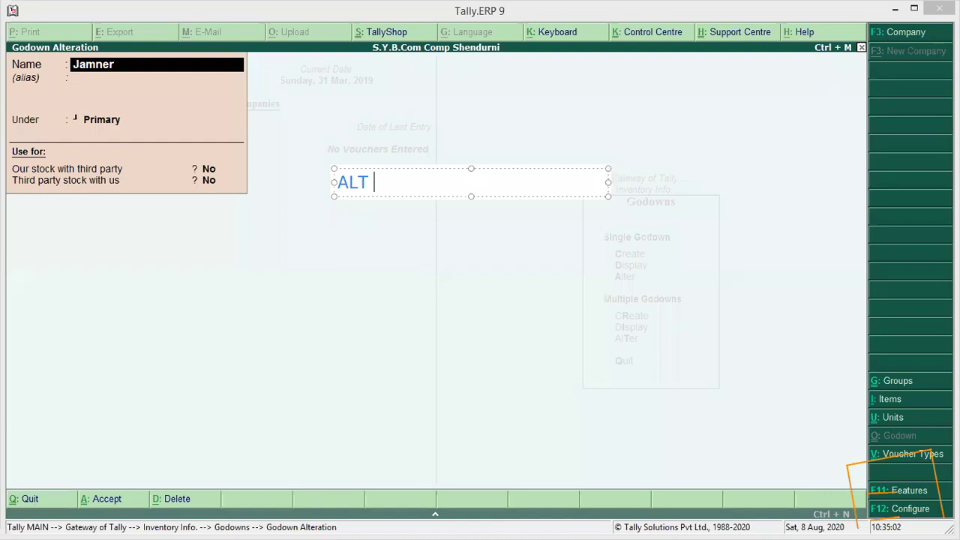
text( + D)
click(369, 225)
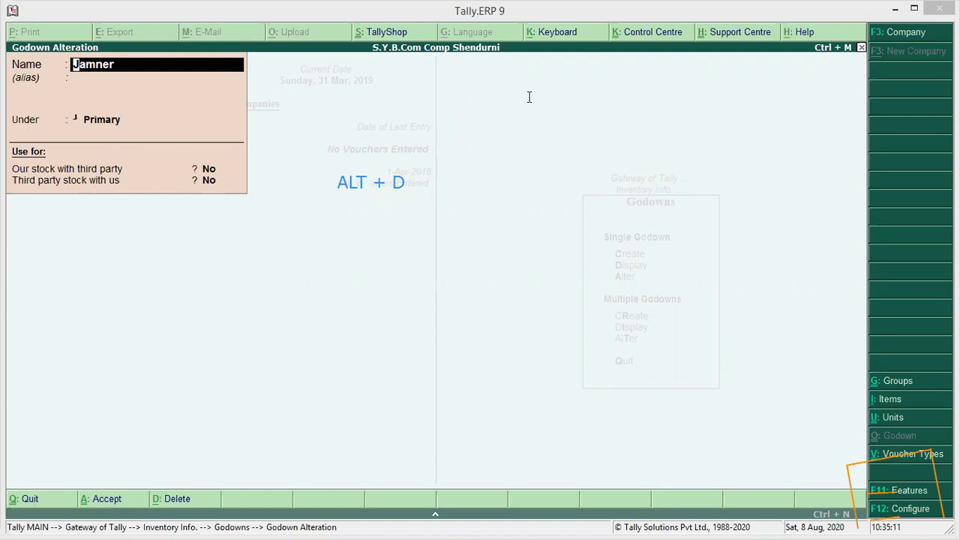
click(280, 179)
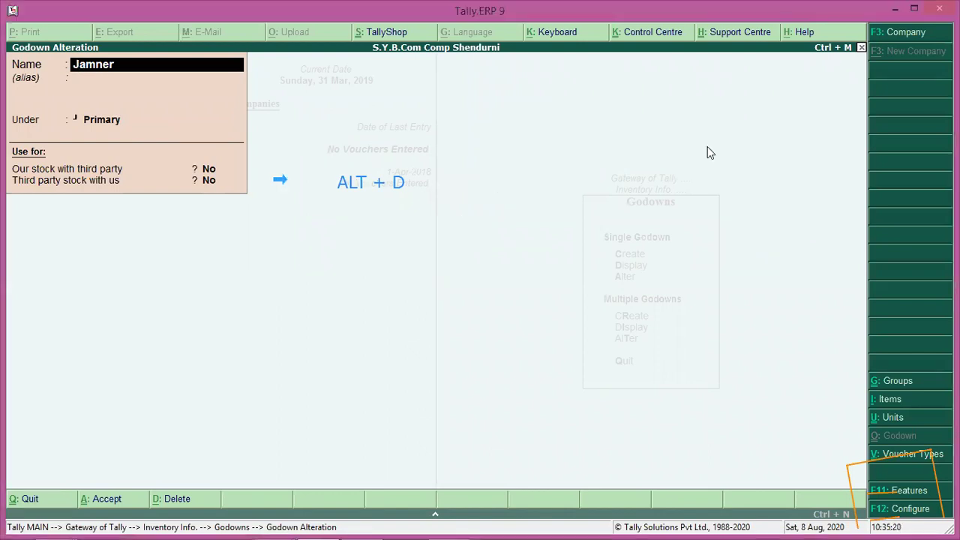
Step: Clear the Jamner godown's name, quit the alteration without saving and return to the godown options
key(BackSpace)
key(Escape)
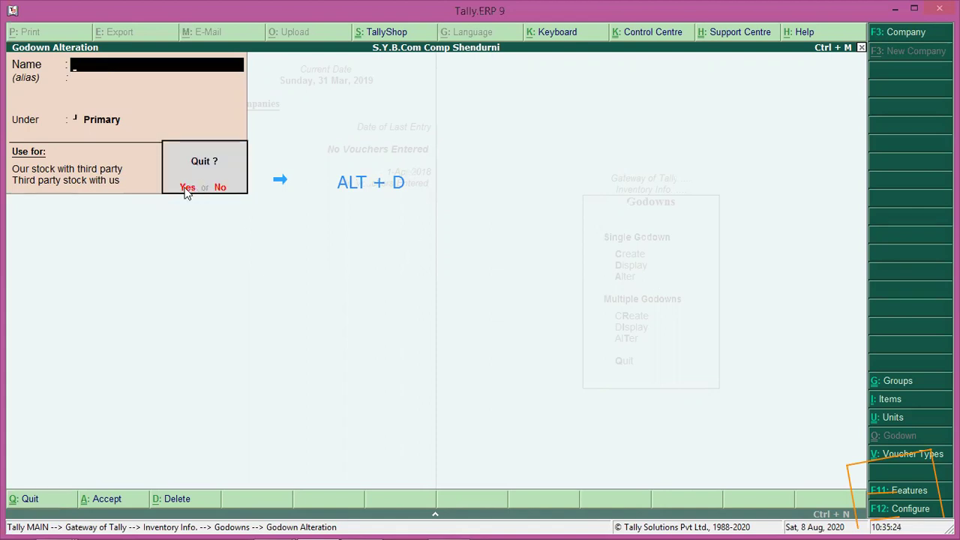
click(187, 189)
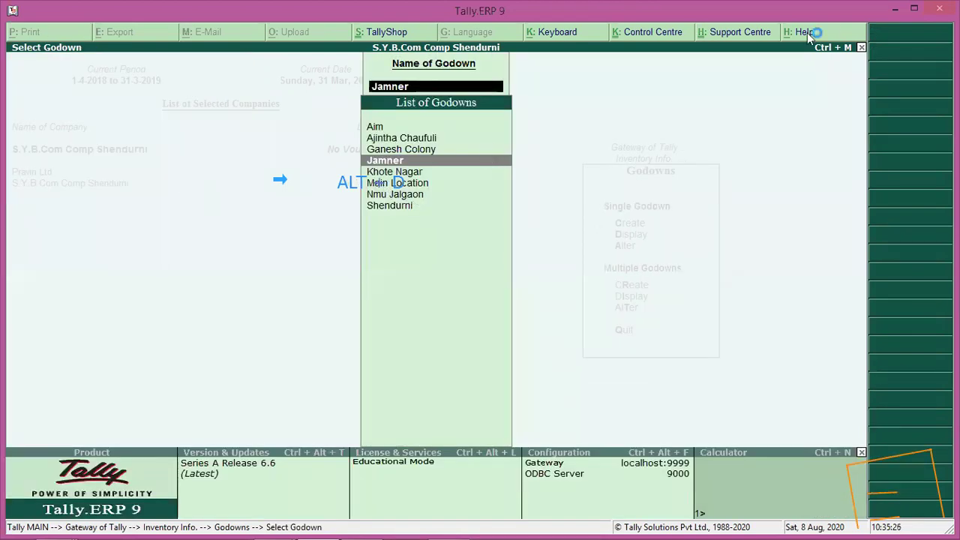
click(862, 47)
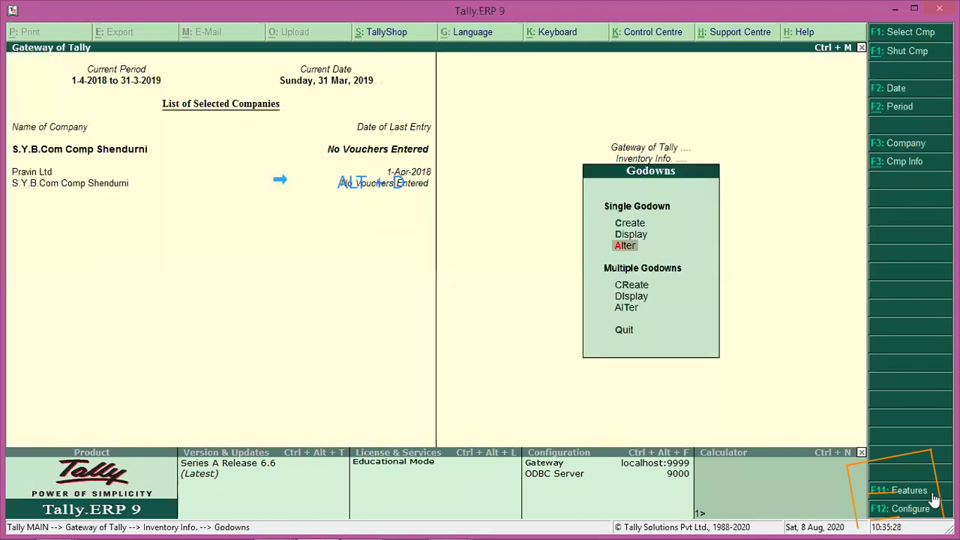